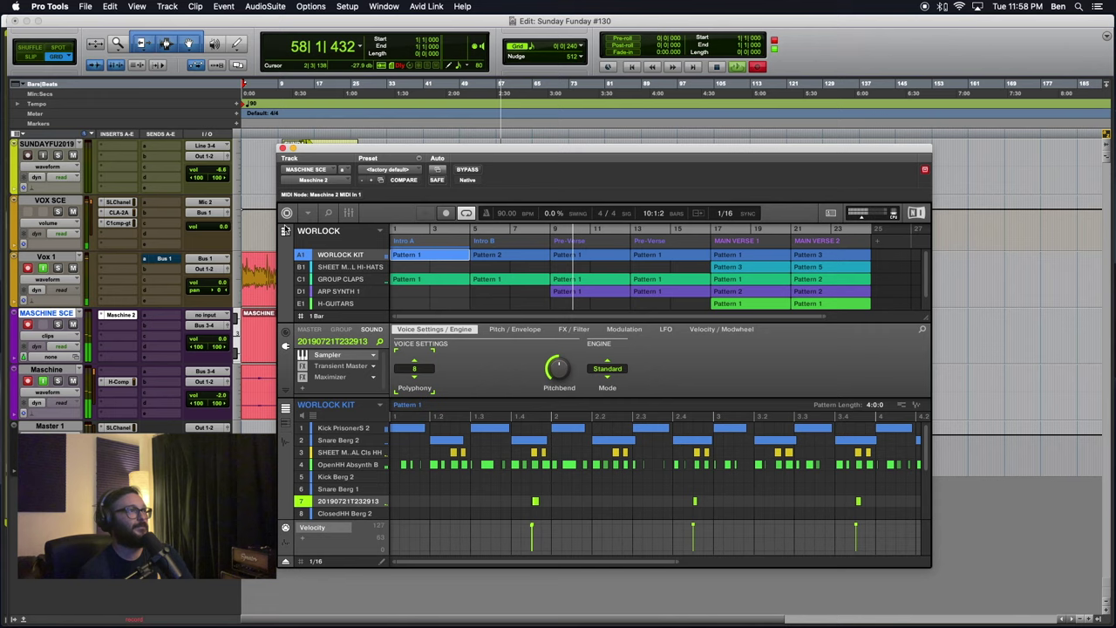
- In the Ideas view, audition Intro A, Intro B and MAIN VERSE 1, then return to Intro A and Intro B
click(285, 230)
click(323, 232)
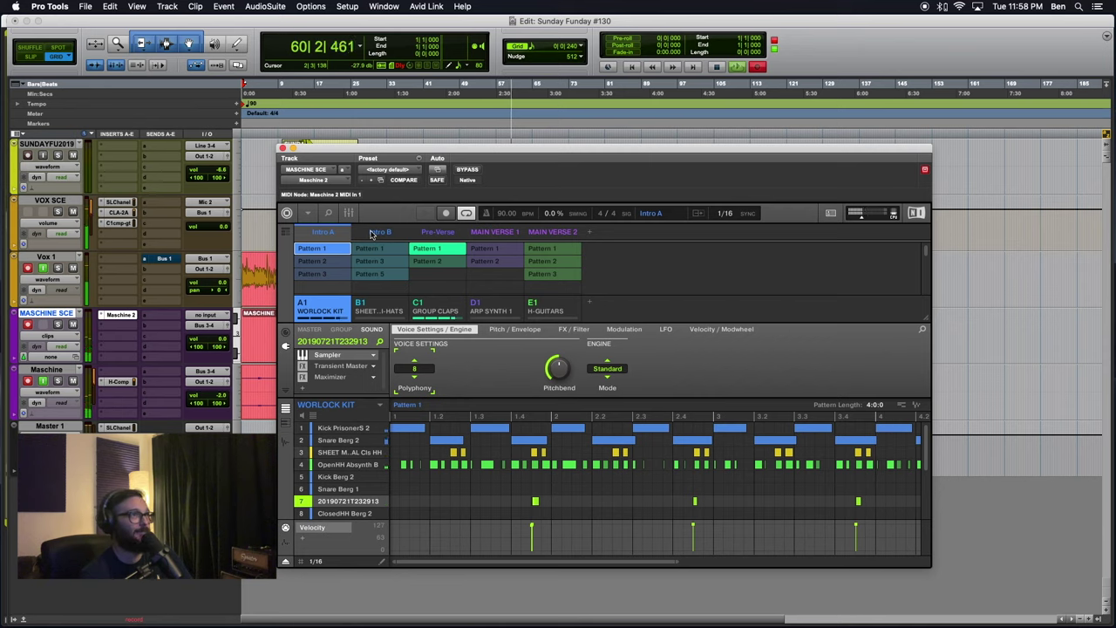
click(373, 233)
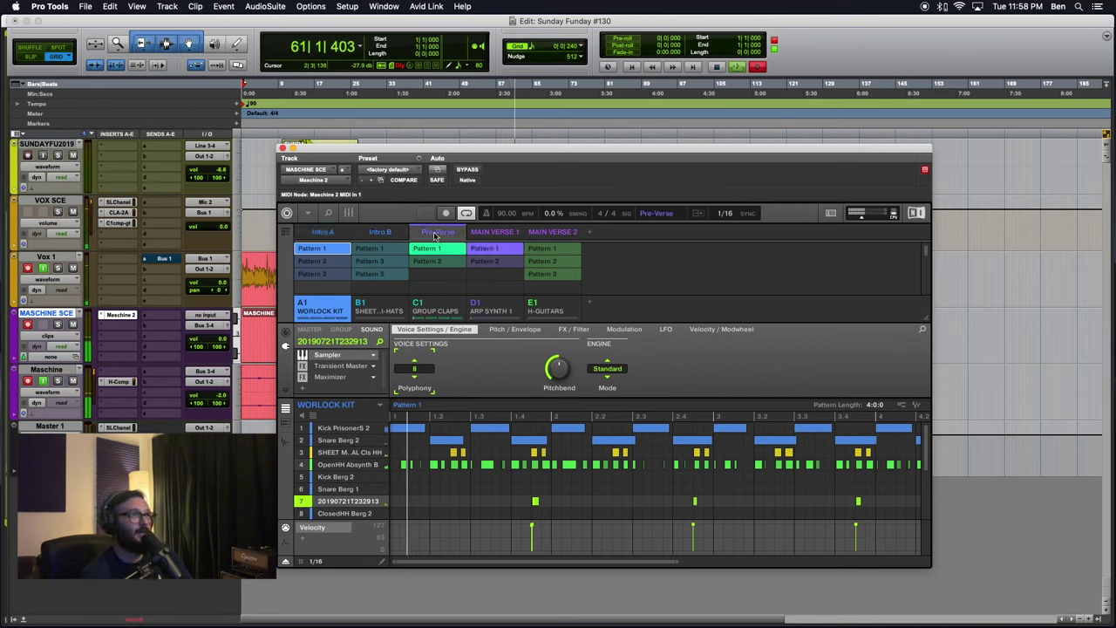
click(494, 233)
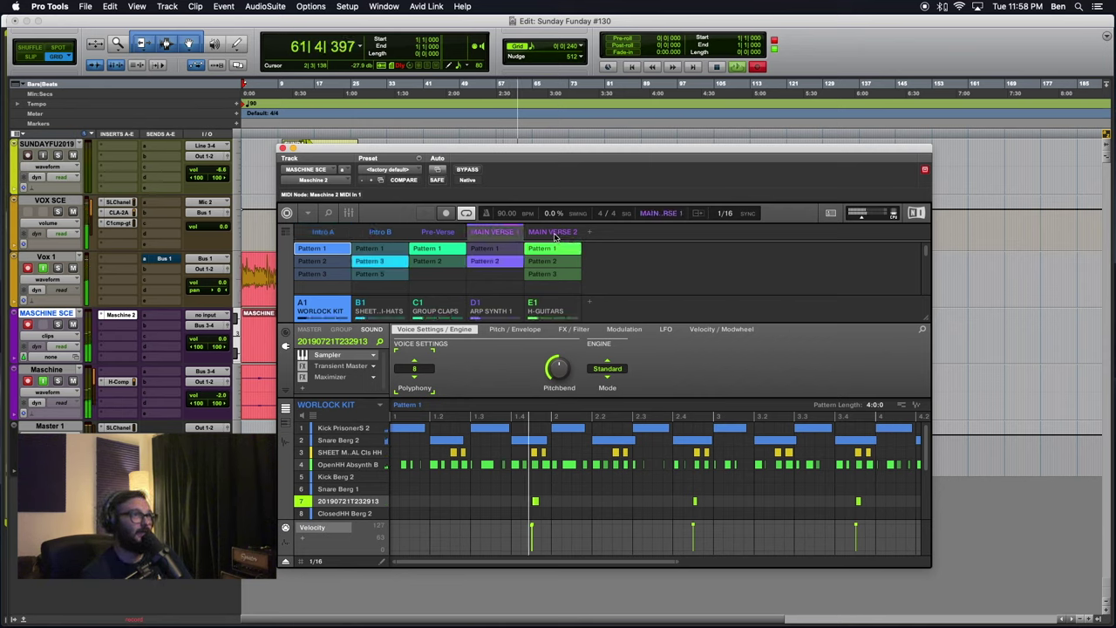
click(321, 234)
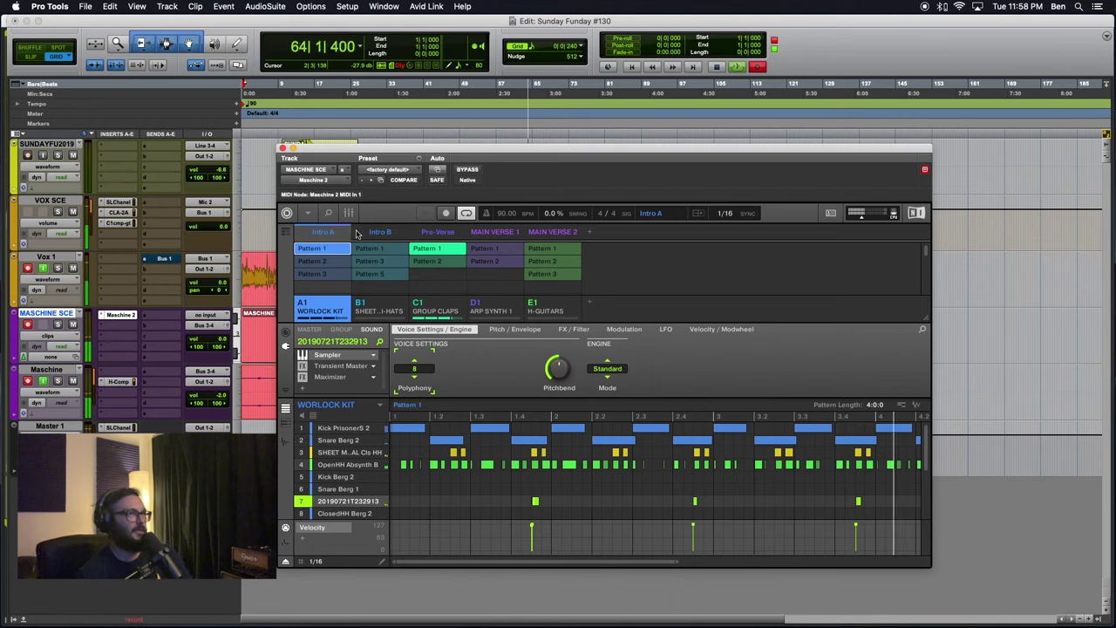
click(377, 234)
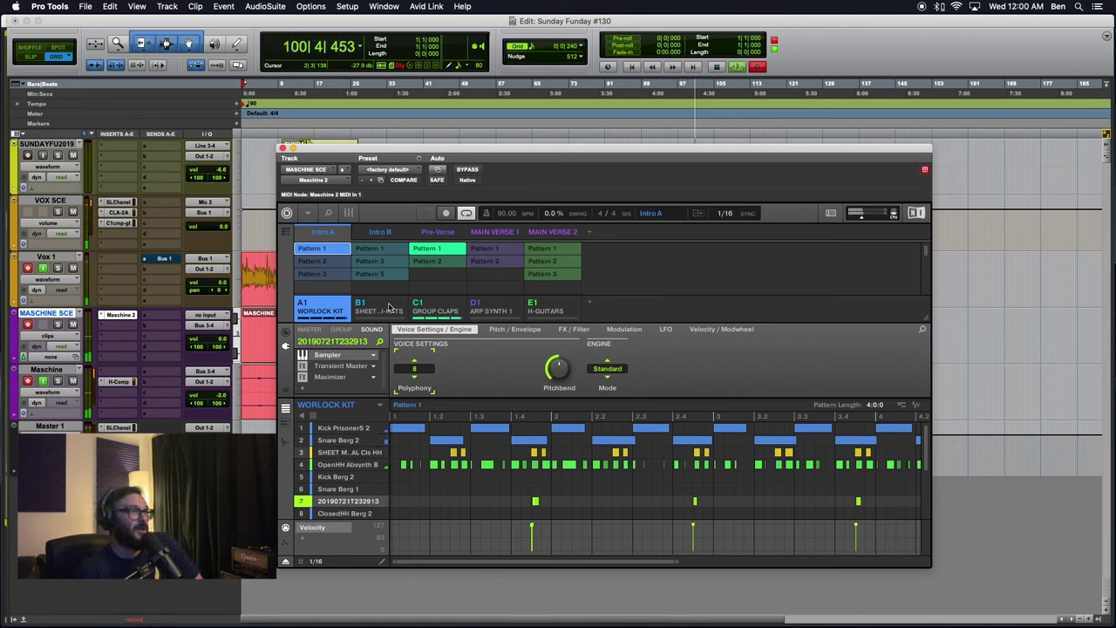
- Play the Intro B scene with the B1 hi-hats group's Pattern 3, bringing up its sampler
click(380, 234)
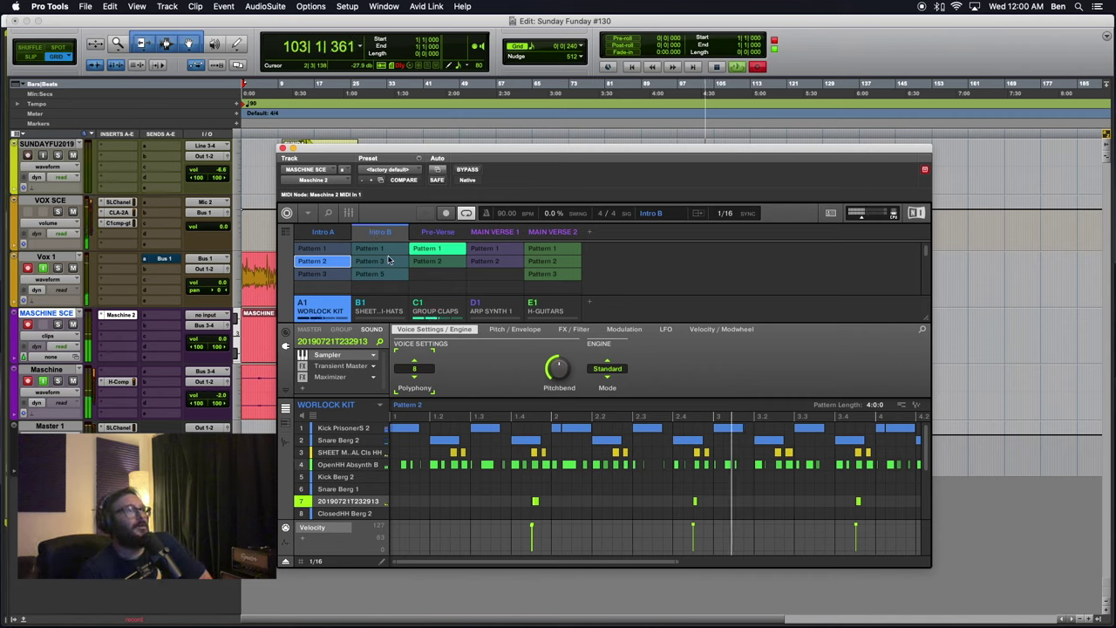
click(335, 234)
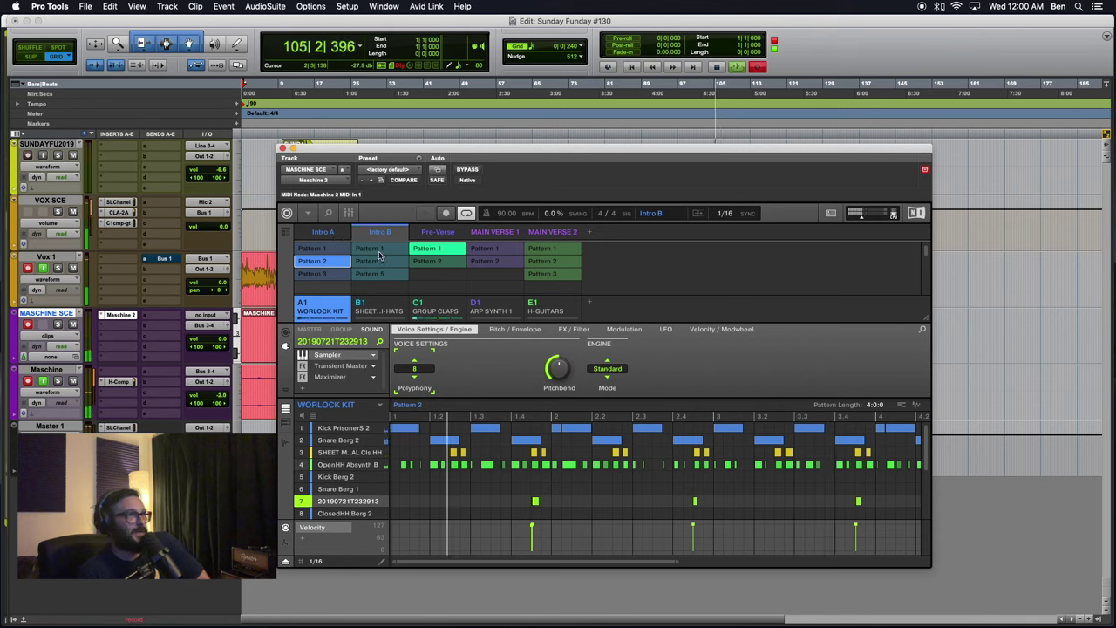
click(382, 261)
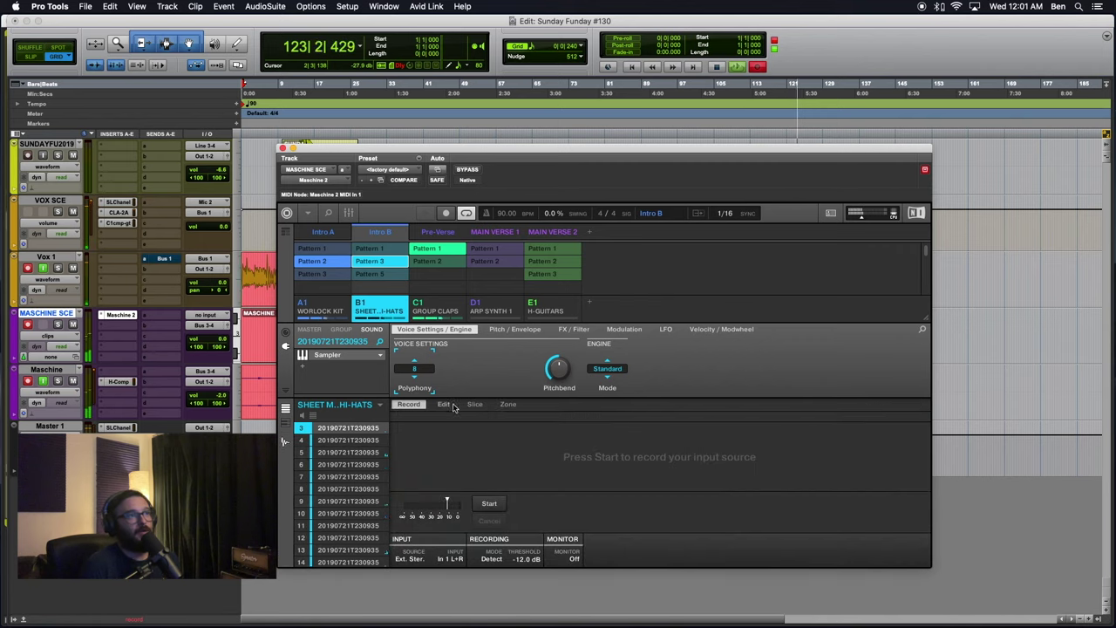
- Open the Slice page for the hi-hat sample and inspect hi-hat sound slots 4 and 9
click(475, 405)
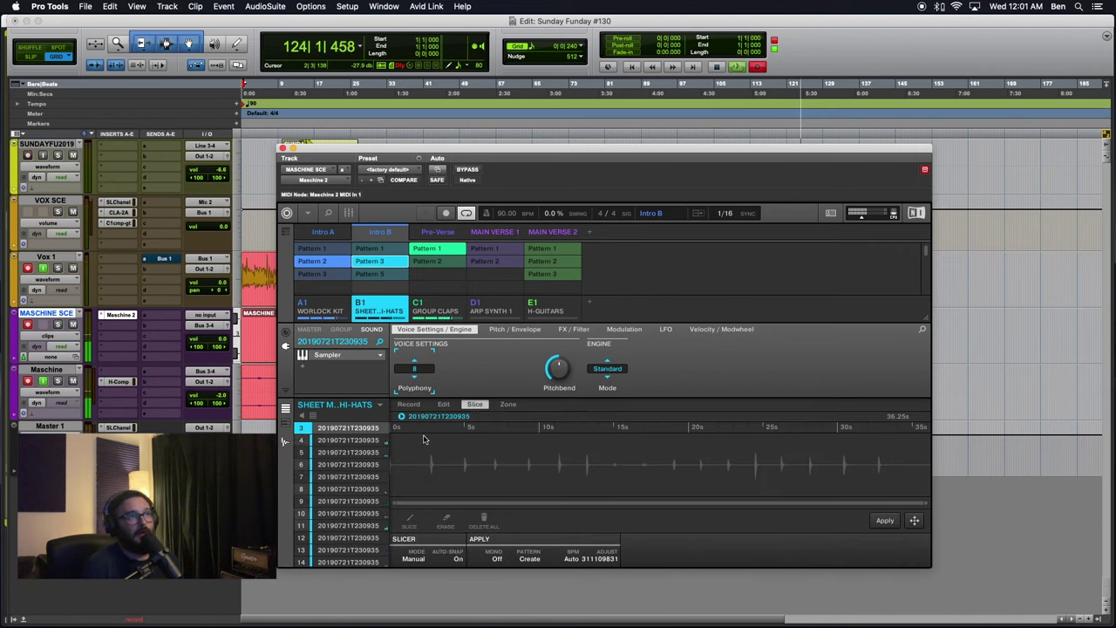
click(349, 440)
click(336, 504)
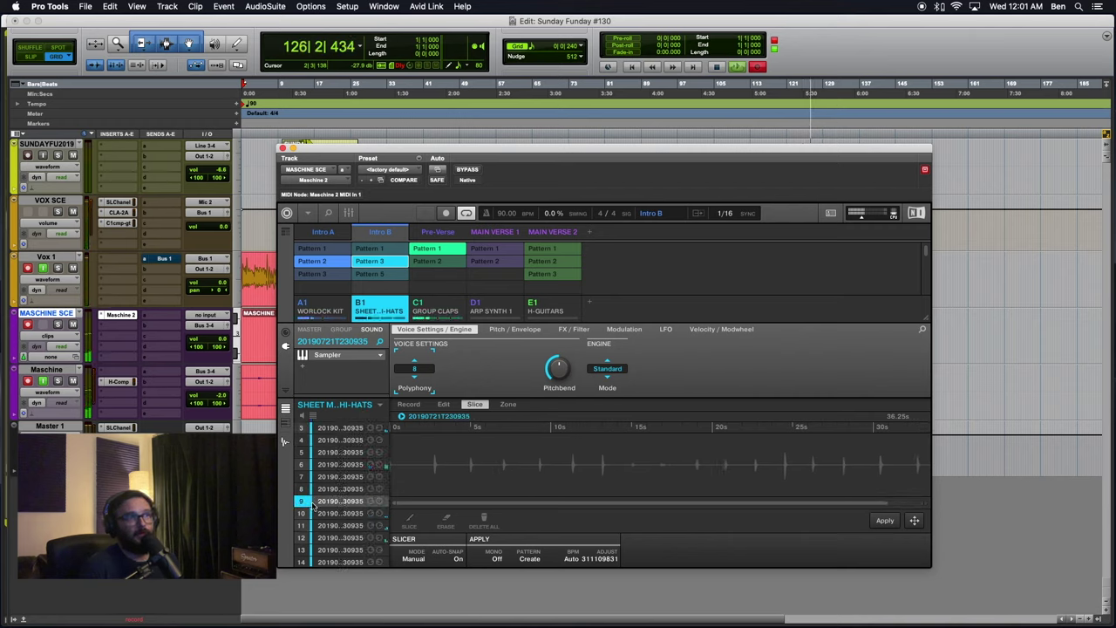
scroll(349, 476, down, 2)
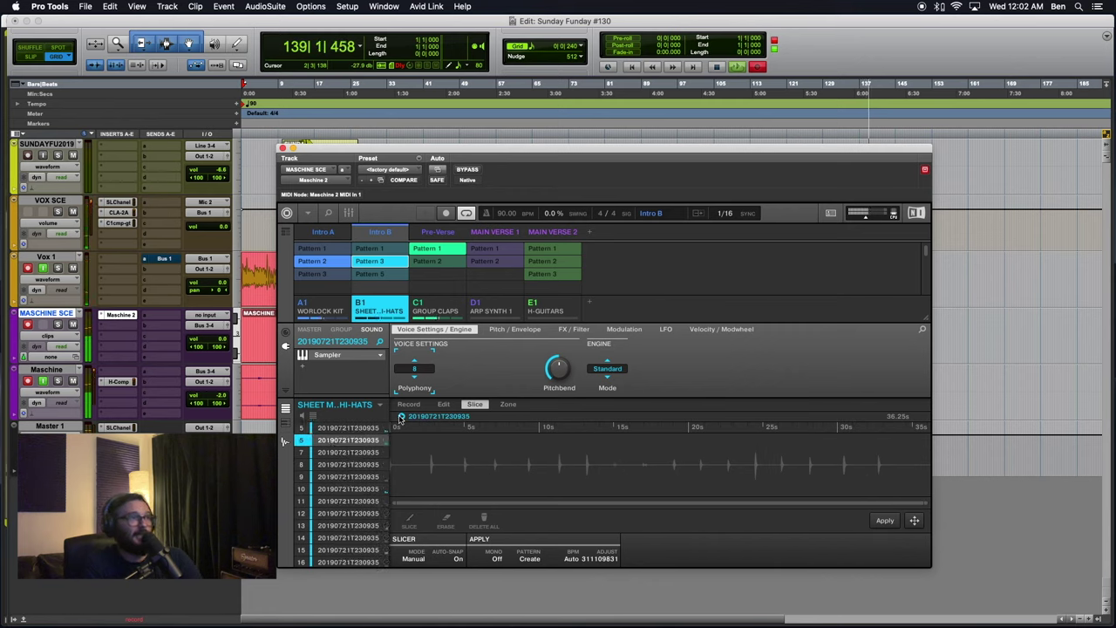
- View the sample's Zone and Edit pages and audition hi-hat slices 5 through 9
click(505, 405)
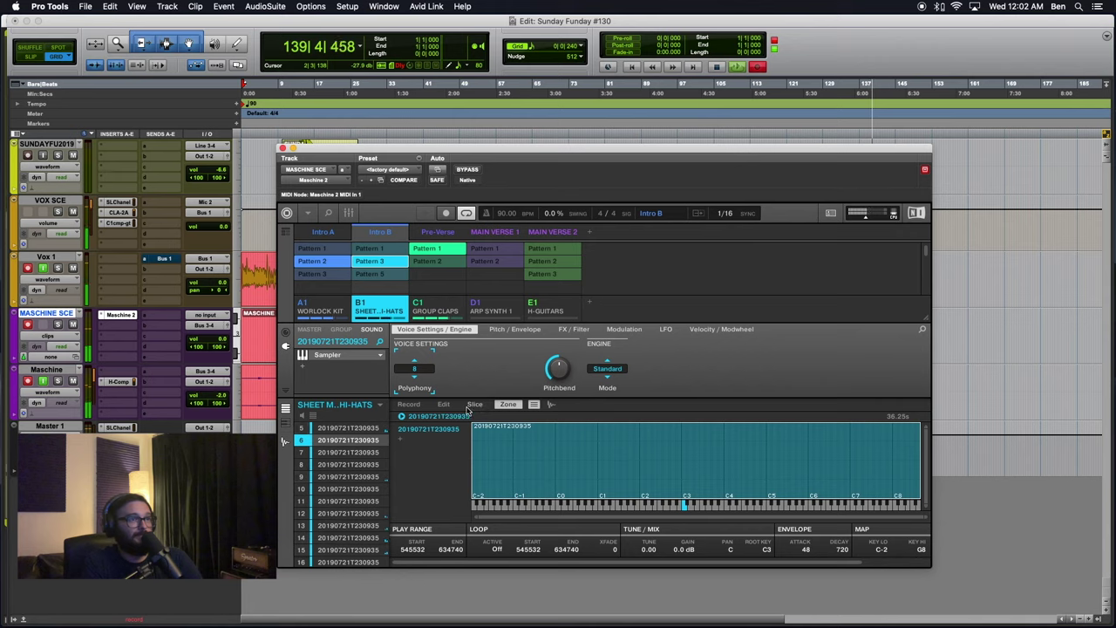
click(437, 405)
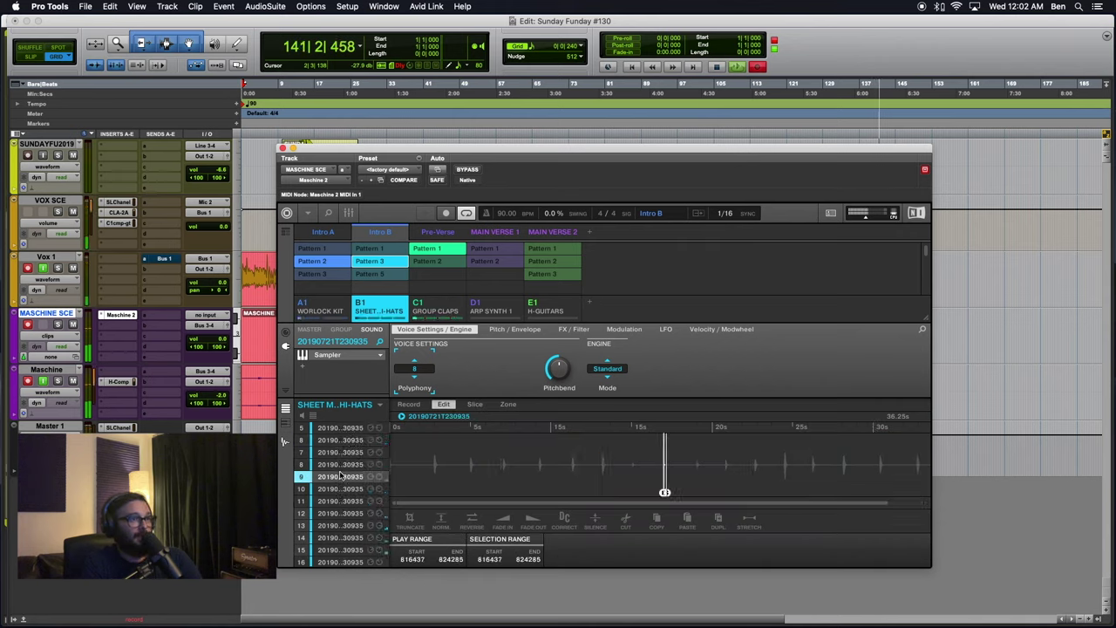
click(336, 427)
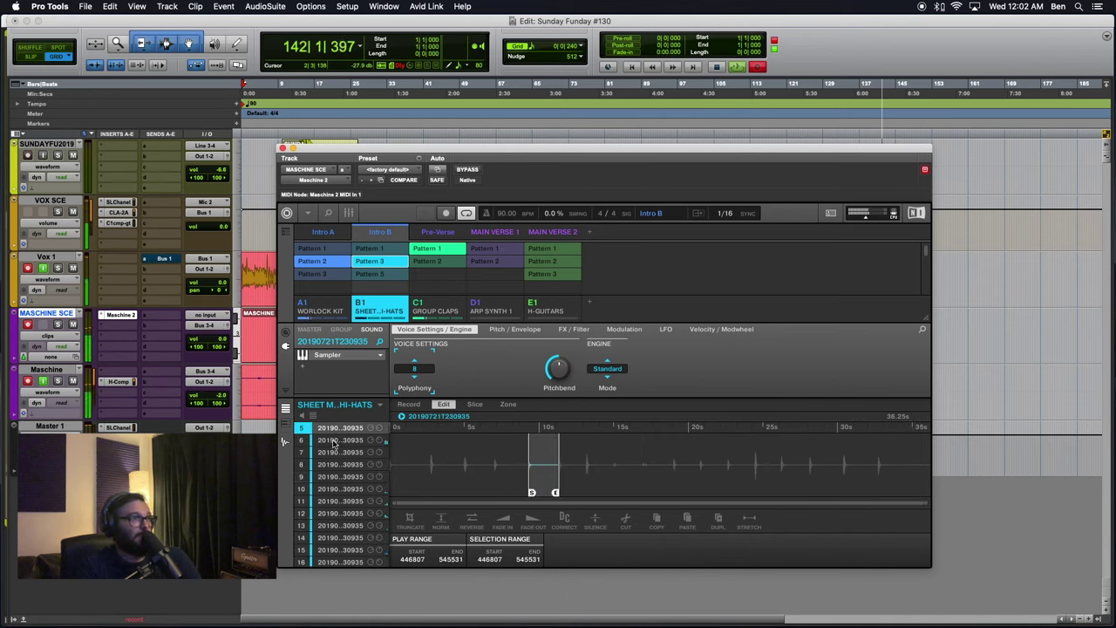
click(333, 442)
click(331, 452)
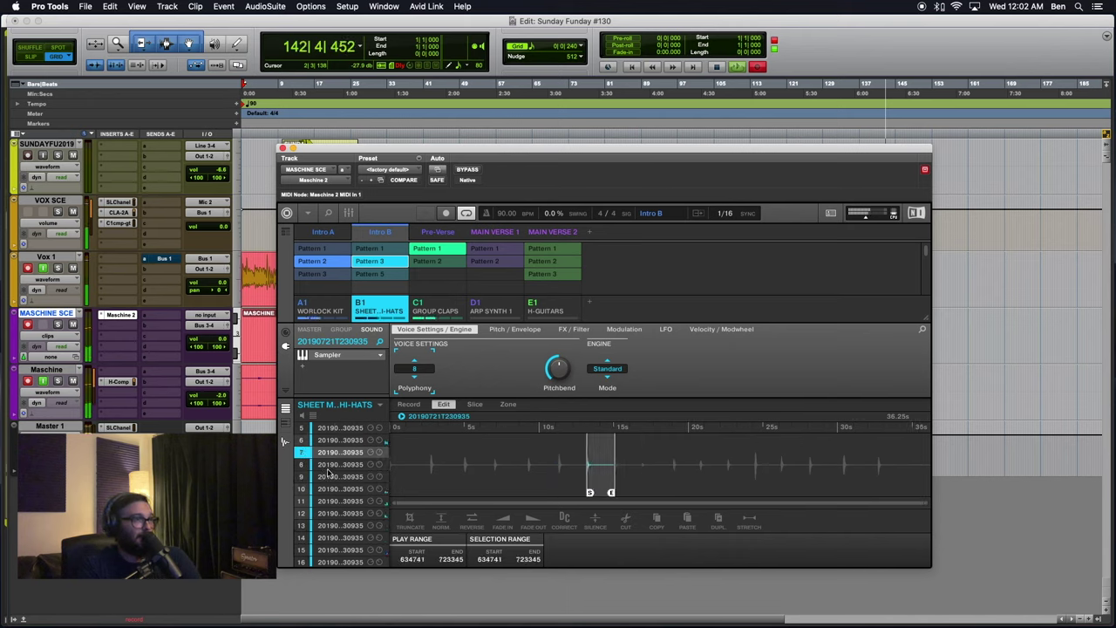
click(329, 465)
click(330, 477)
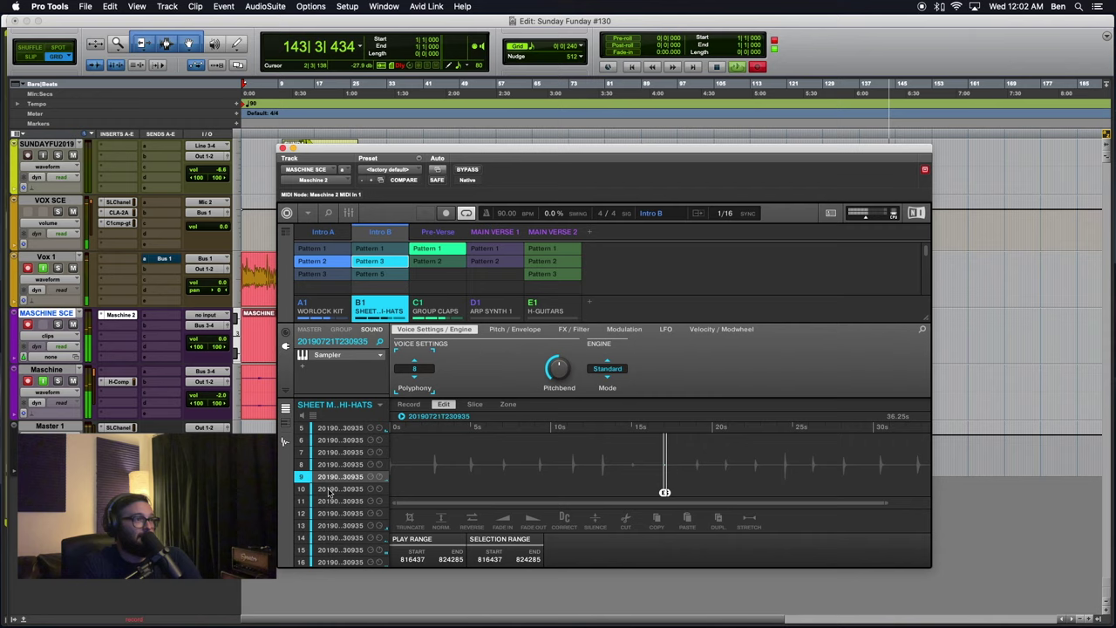
- Audition hi-hat slices 10 through 15, then return to the Pattern 3 note grid
click(331, 489)
click(330, 502)
click(330, 515)
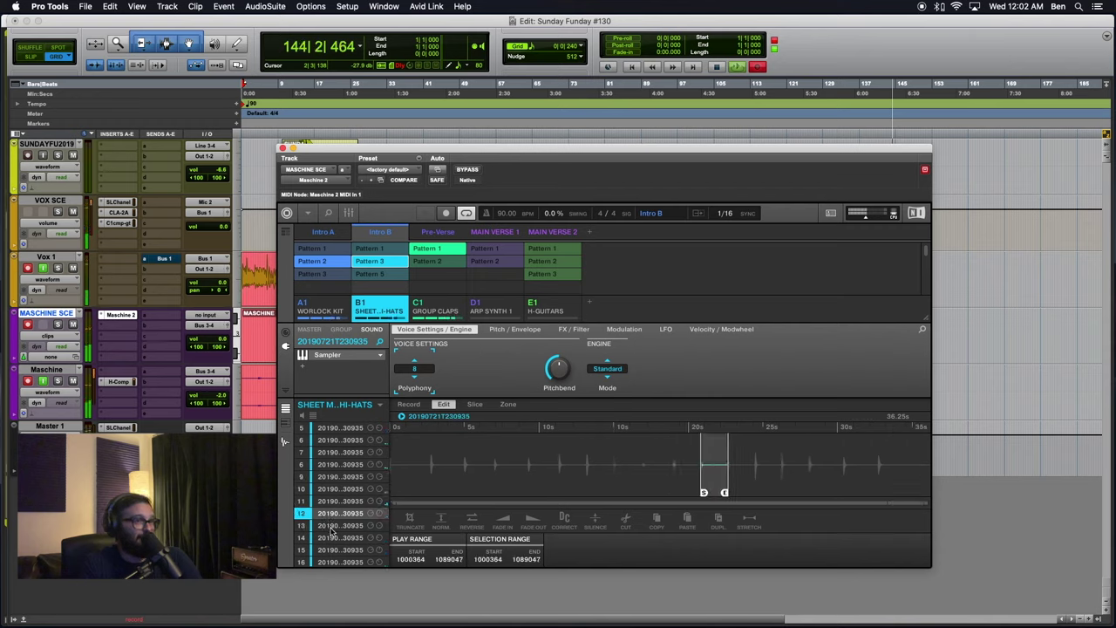
click(329, 525)
click(330, 538)
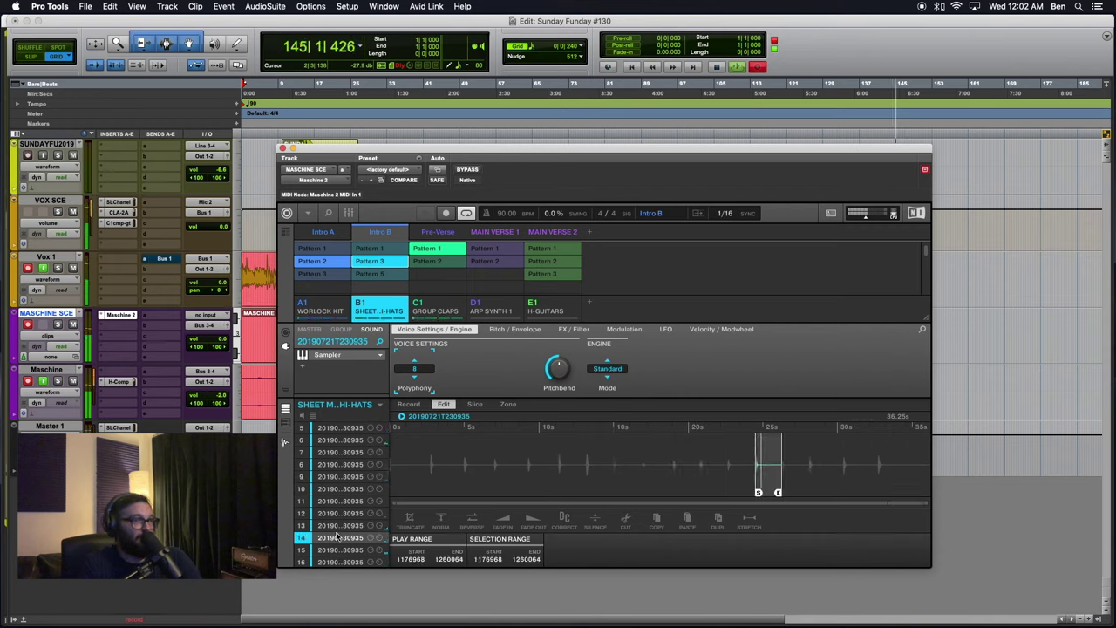
click(331, 550)
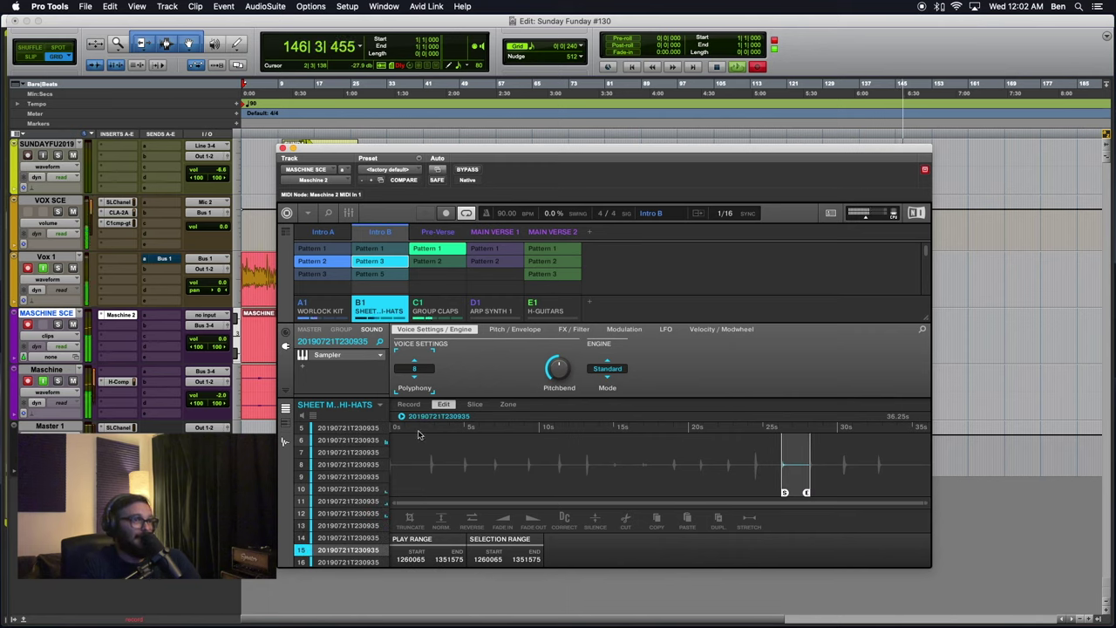
click(314, 418)
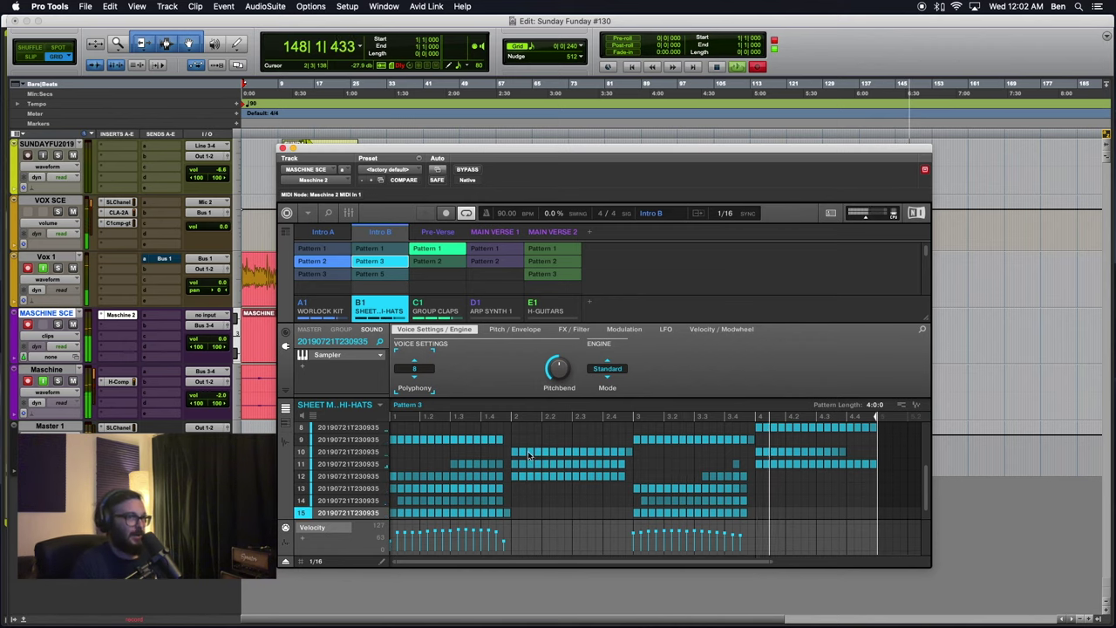
scroll(656, 460, up, 5)
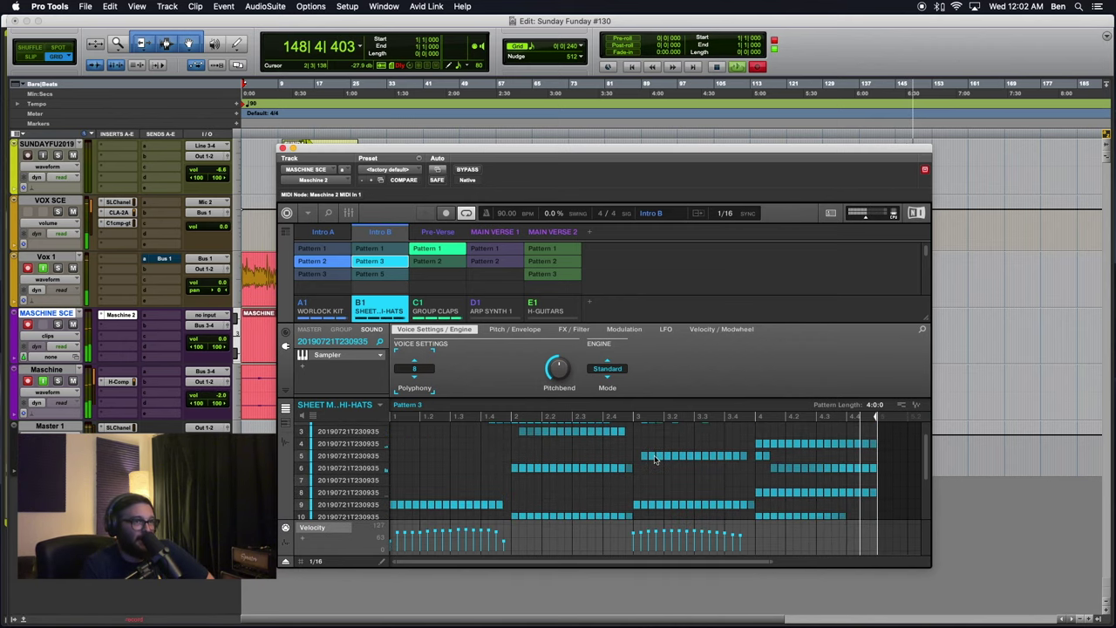
scroll(656, 459, down, 5)
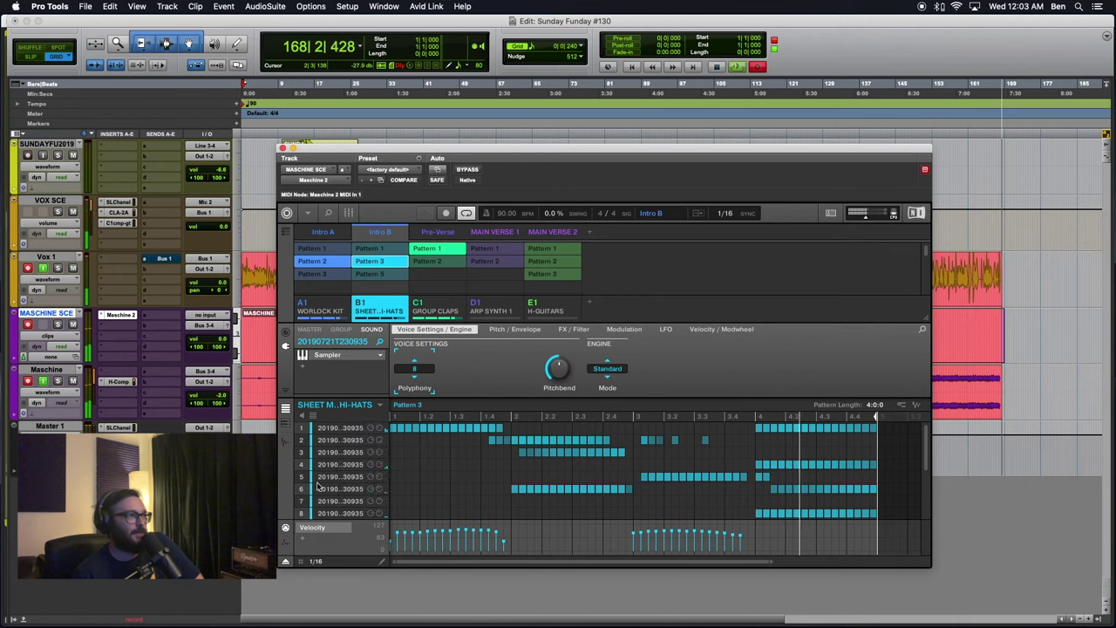
- Check the hi-hat sample's slicing settings, keep the slicing mode on Manual, and return to Pattern 3
click(360, 419)
click(474, 404)
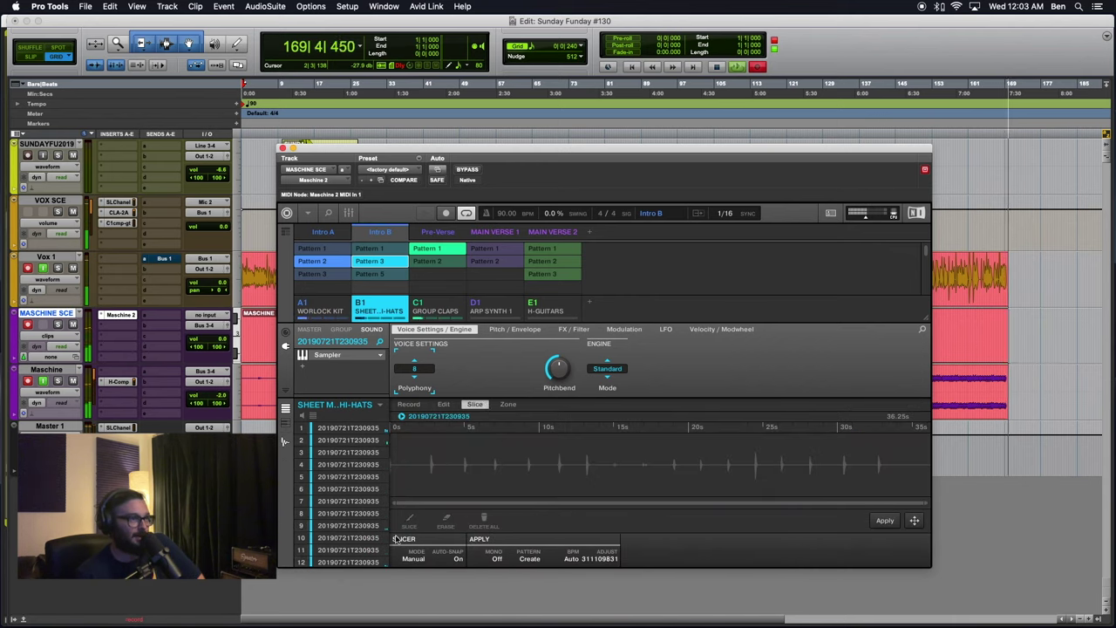
click(417, 555)
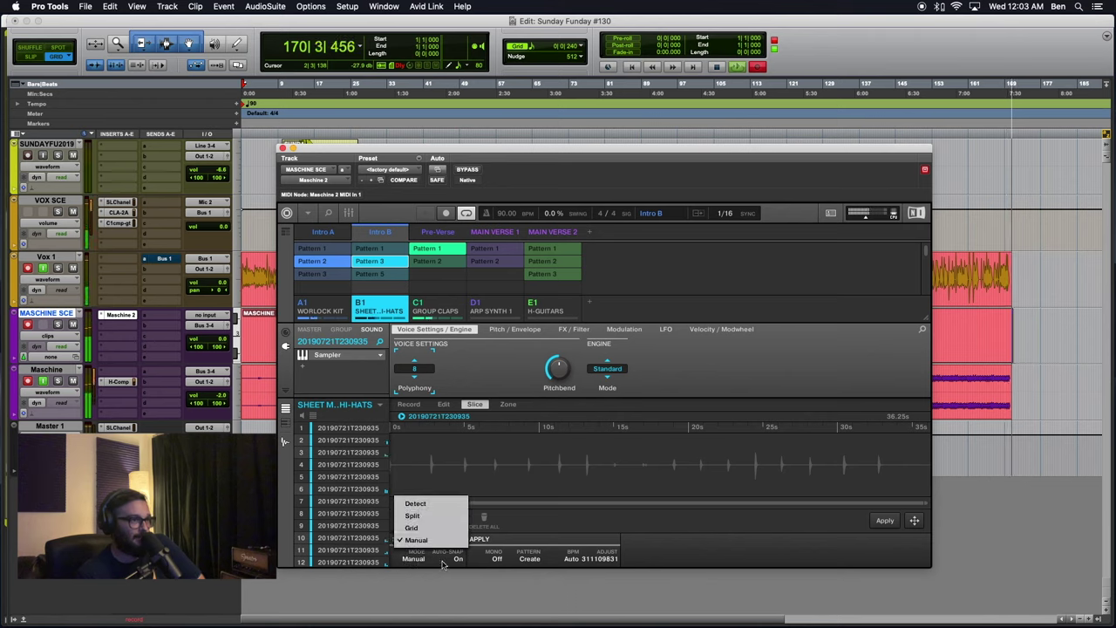
click(422, 542)
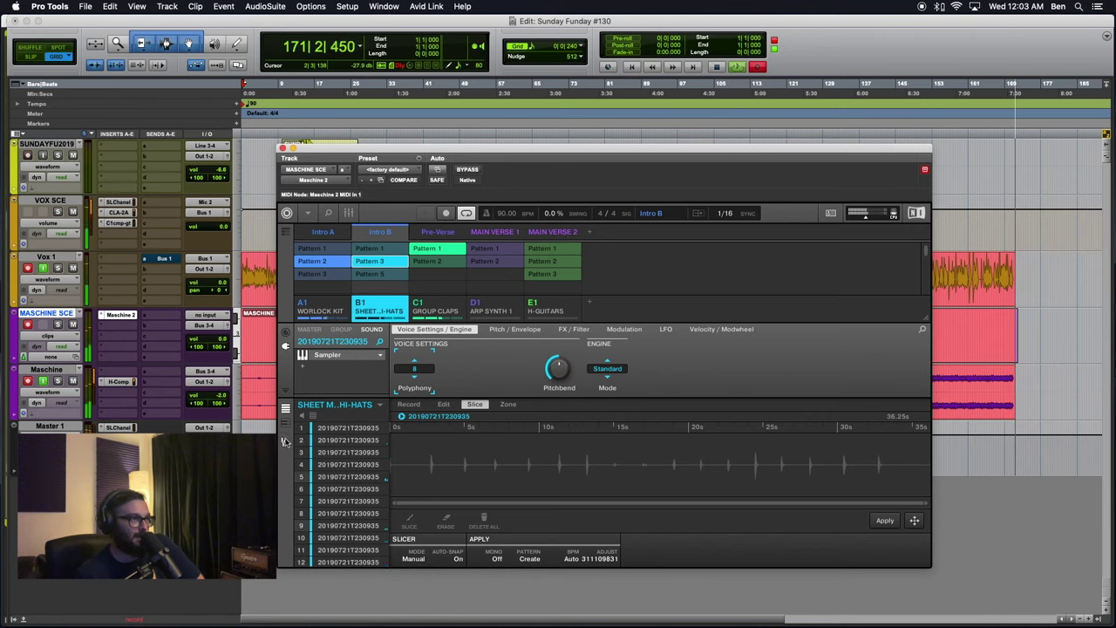
click(285, 407)
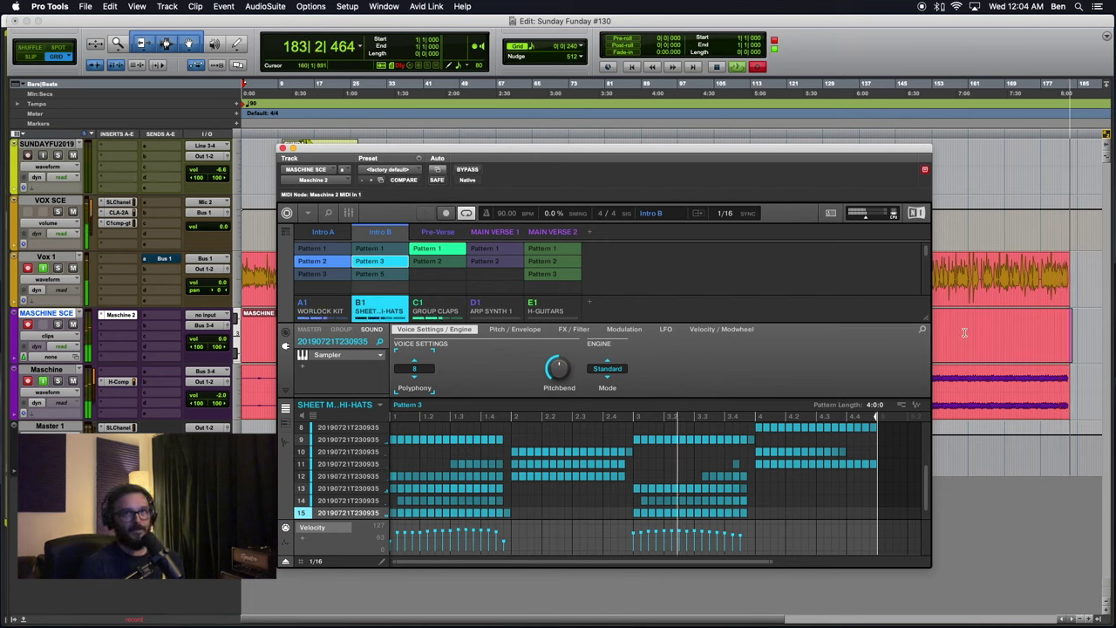
- Zoom out the session timeline and show the GROUP CLAPS group's Pattern 1 clap hits
key(super+bracketleft)
key(super+bracketleft)
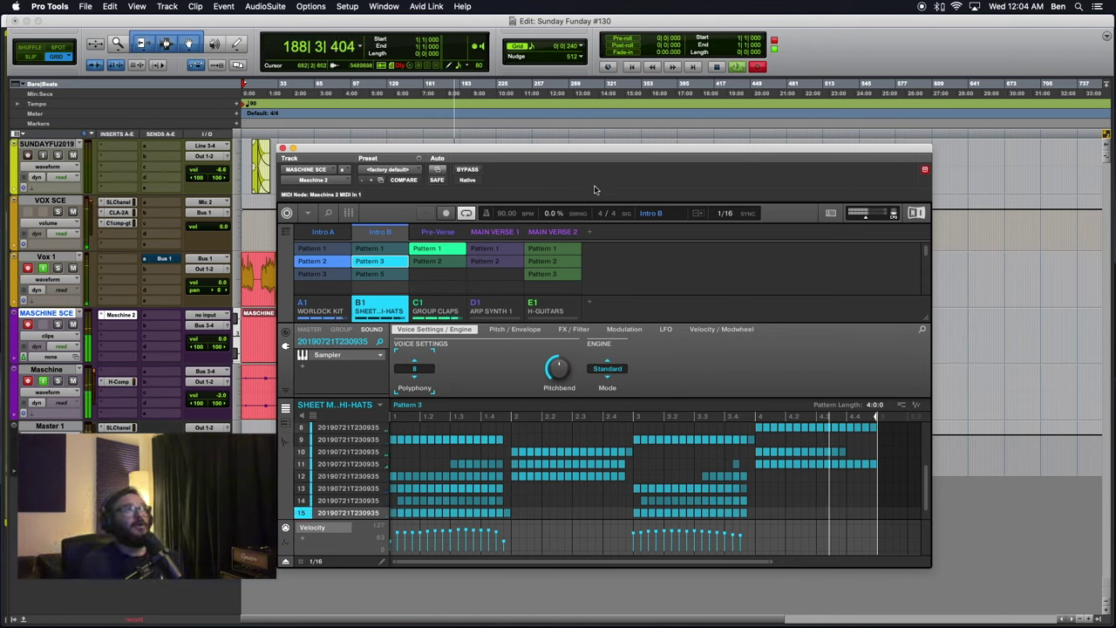
click(447, 306)
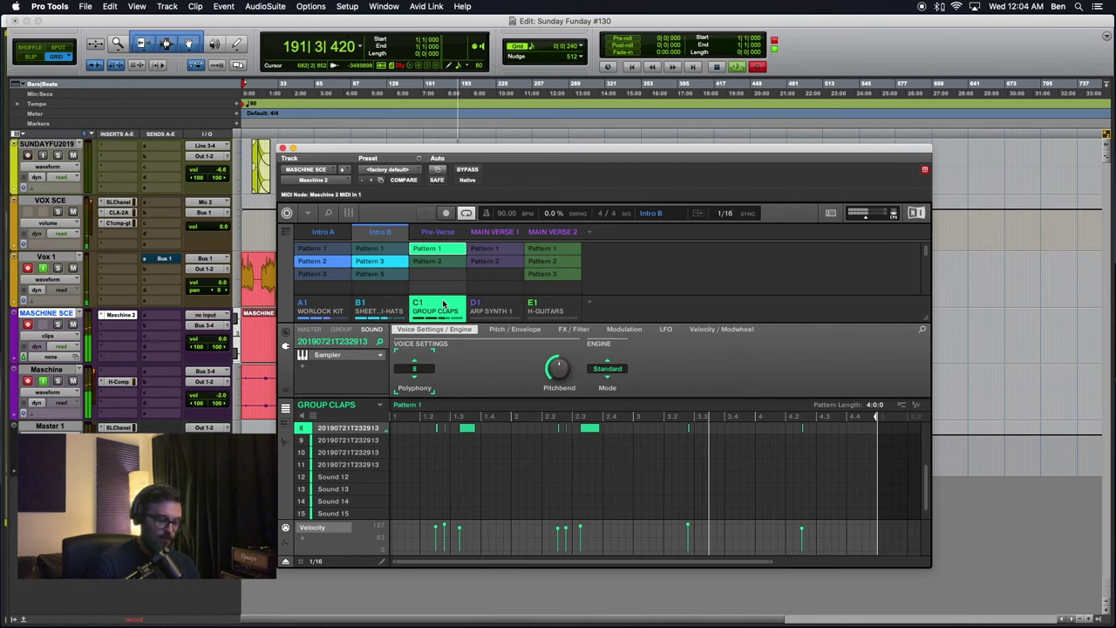
- Solo the C1 GROUP CLAPS group
shift+click(443, 304)
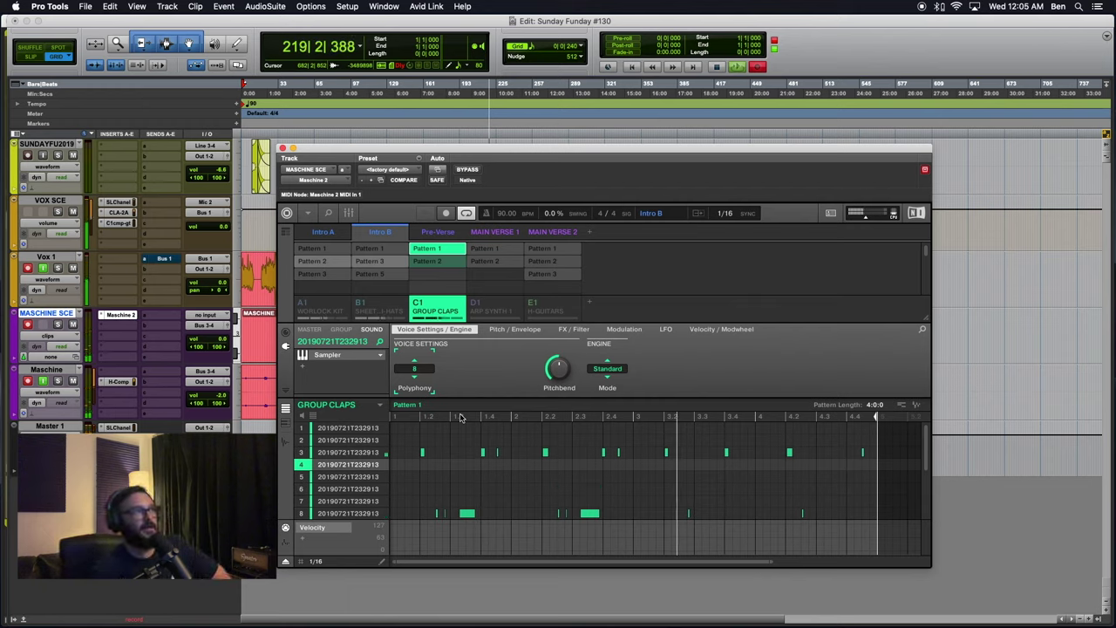
- Sweep the claps' Transient Master Attack up and down, then bring up Decapitator's settings
click(341, 329)
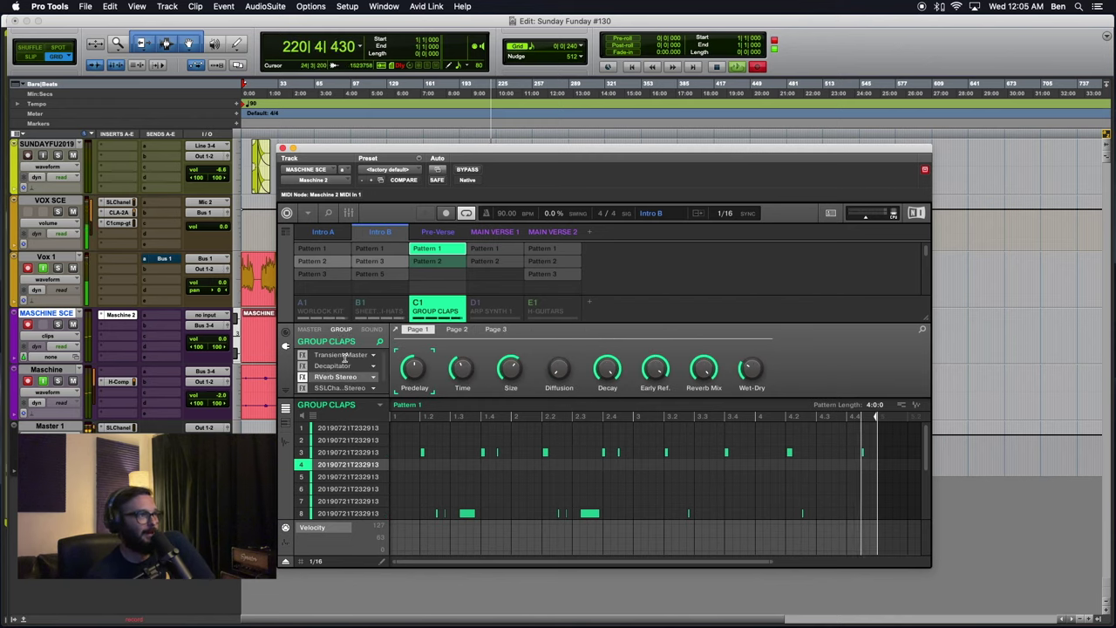
scroll(317, 370, up, 1)
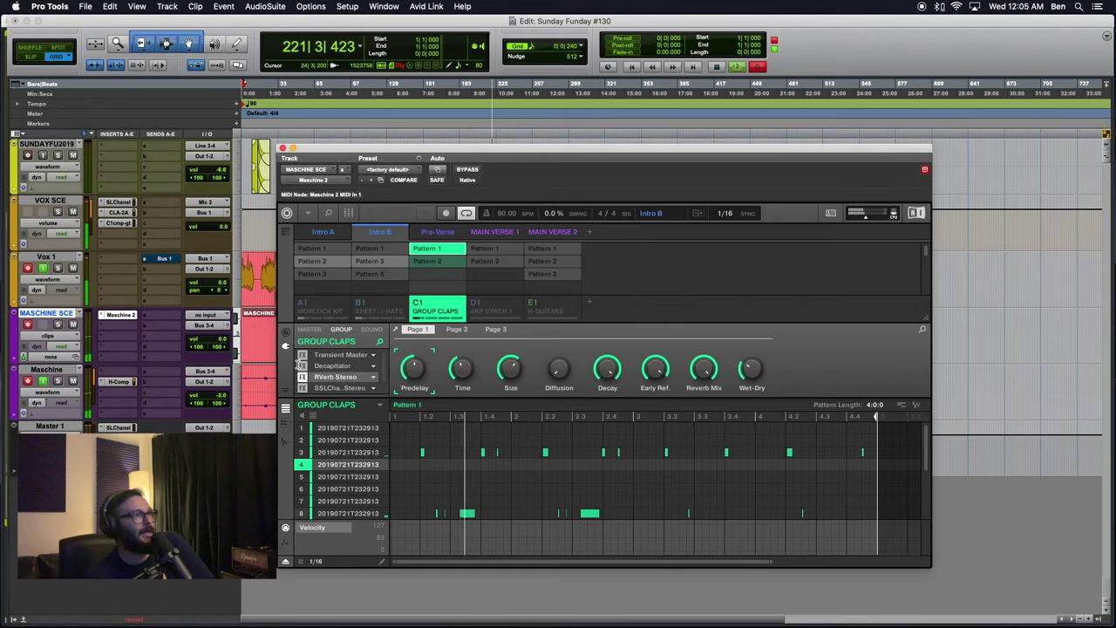
click(325, 356)
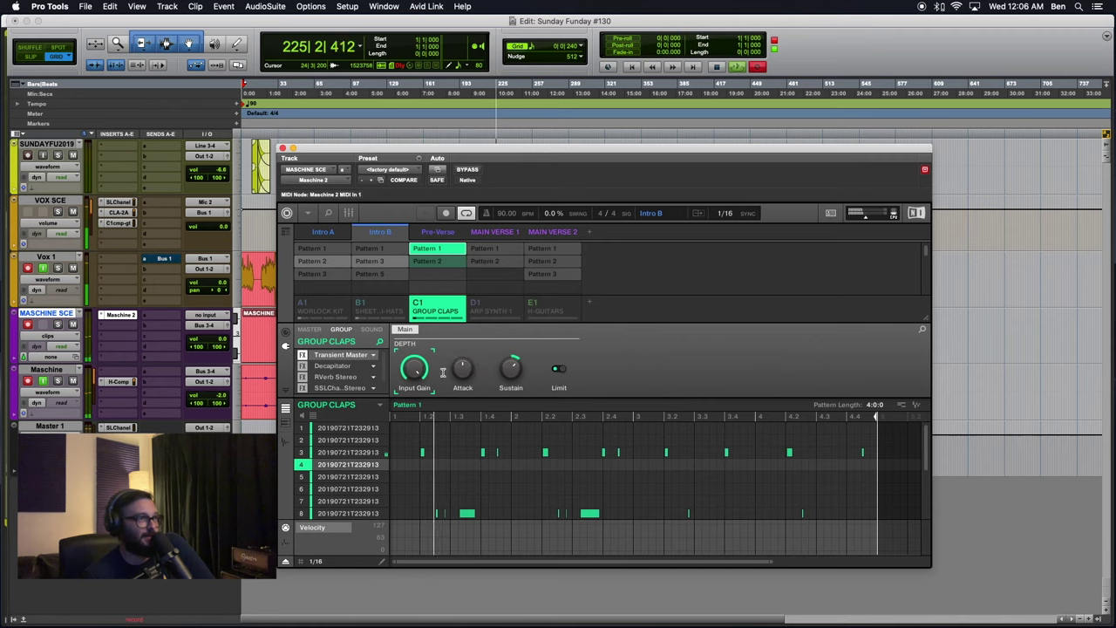
scroll(455, 371, up, 5)
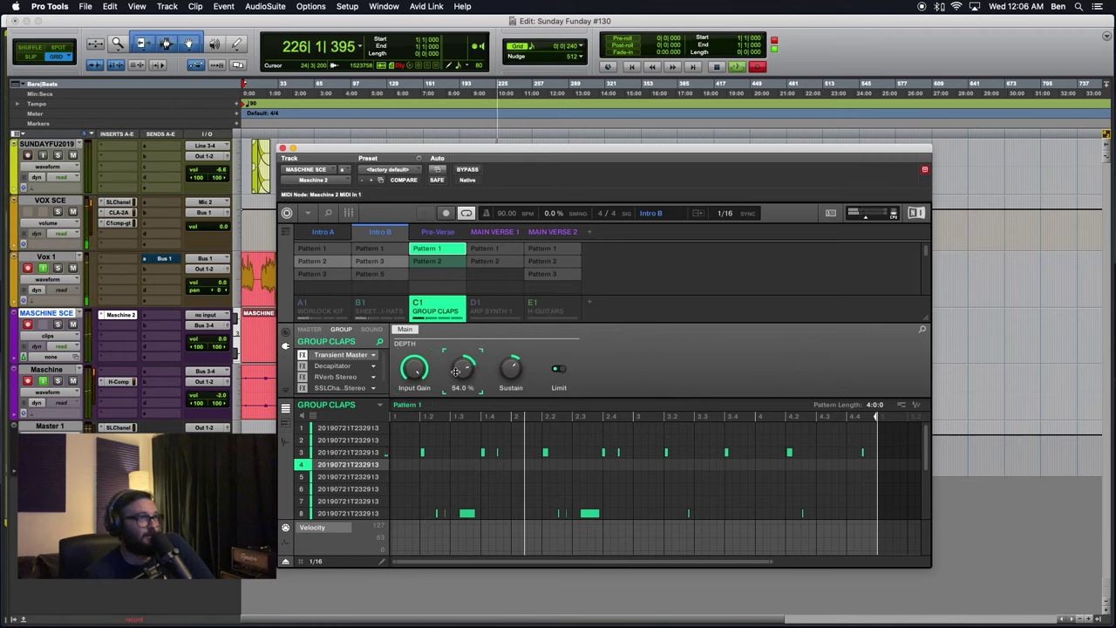
scroll(456, 372, up, 5)
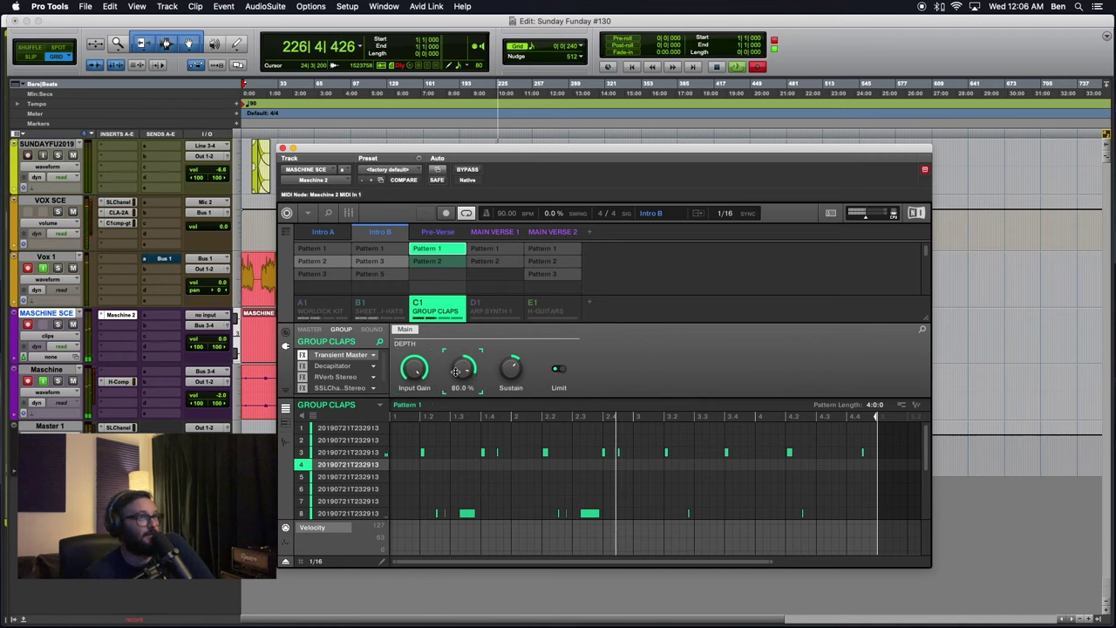
scroll(455, 372, down, 10)
scroll(455, 372, down, 20)
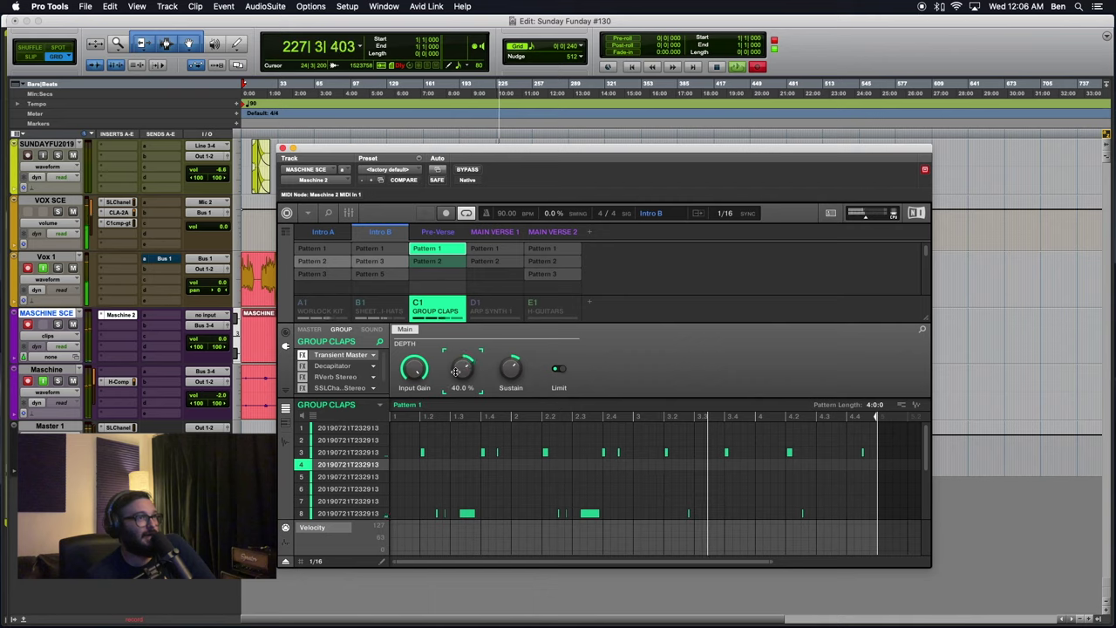
scroll(458, 372, down, 1)
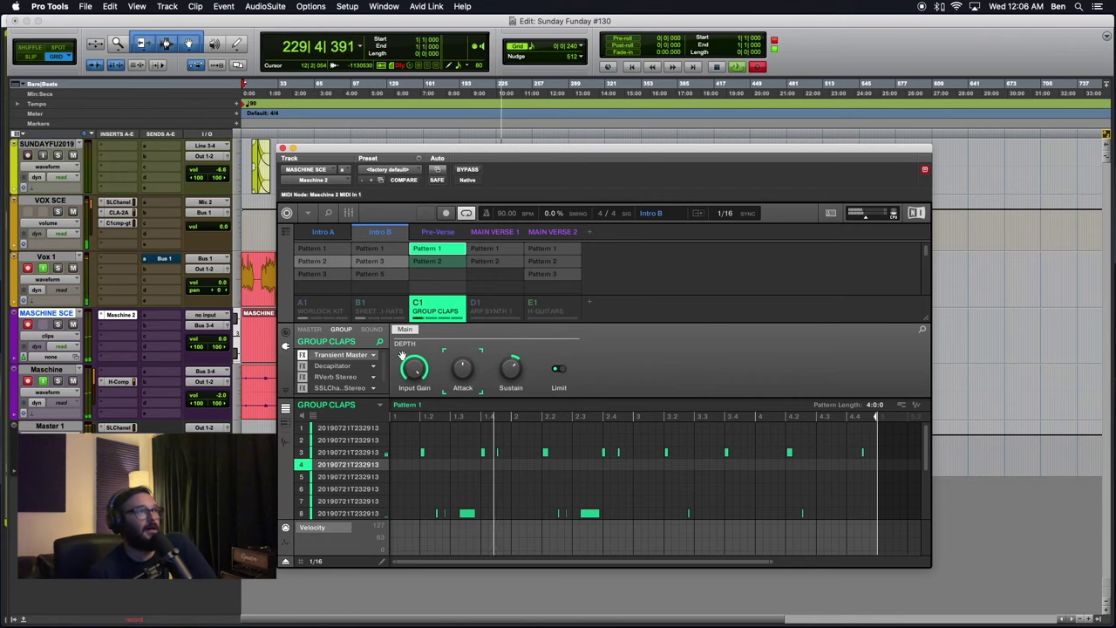
click(339, 366)
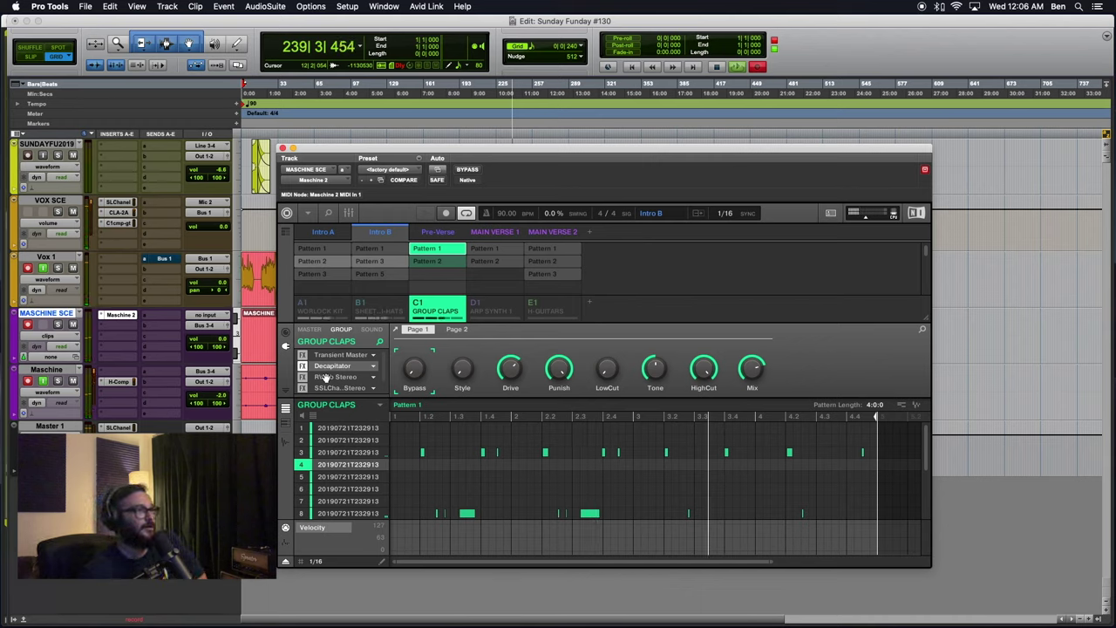
- Open the claps' RVerb Stereo full plugin window
click(326, 377)
scroll(331, 375, down, 1)
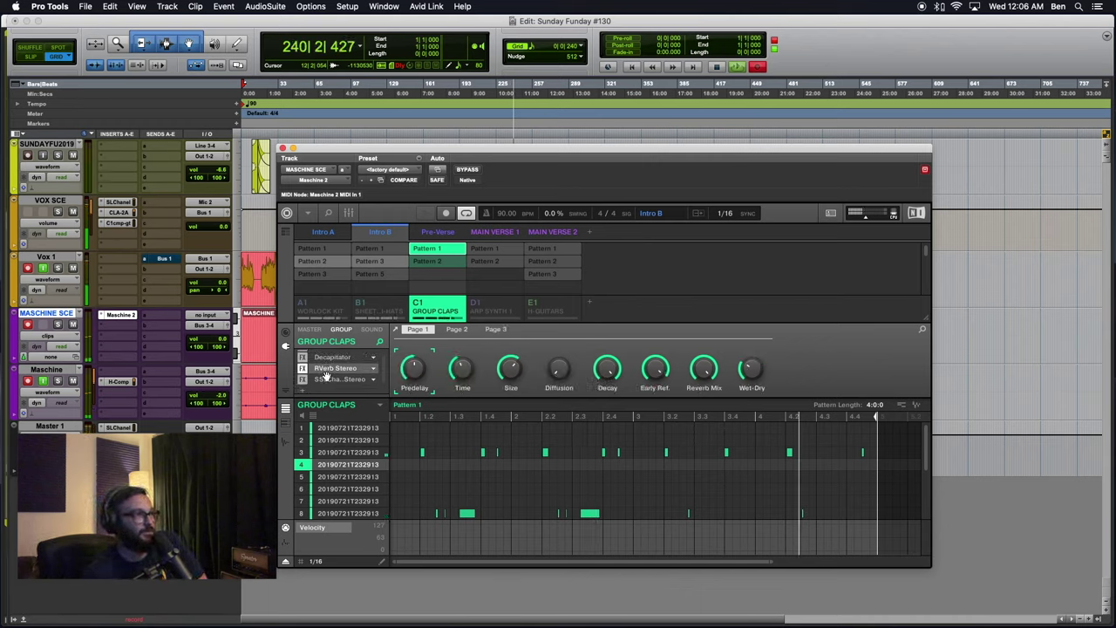
click(394, 330)
- Open Decapitator's plugin window, move it right, and open the SSL E-Channel window
click(319, 359)
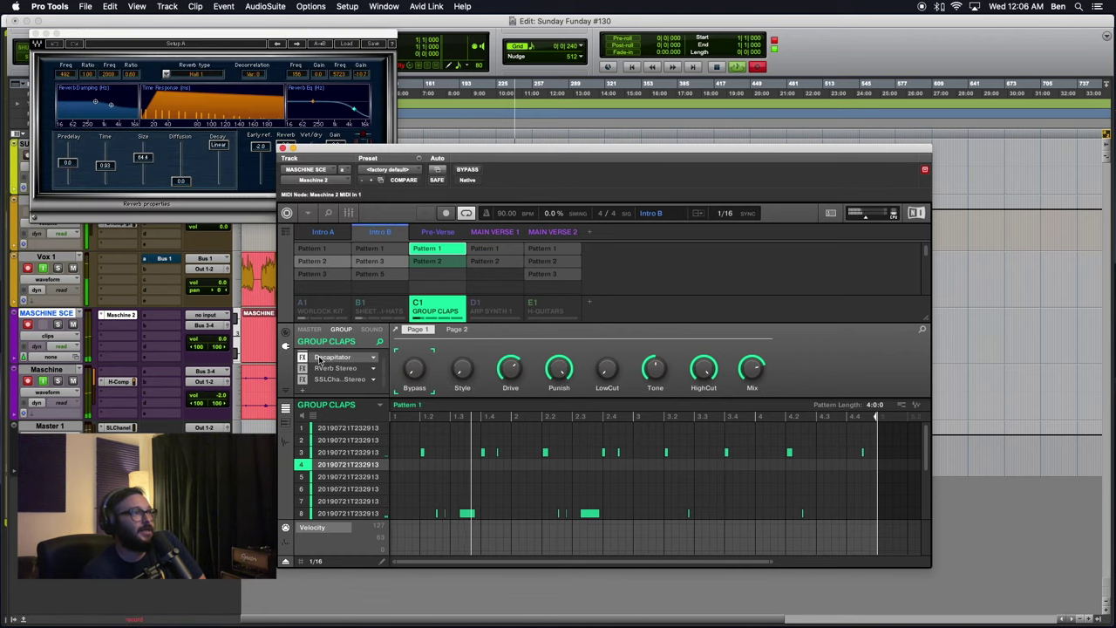
click(395, 330)
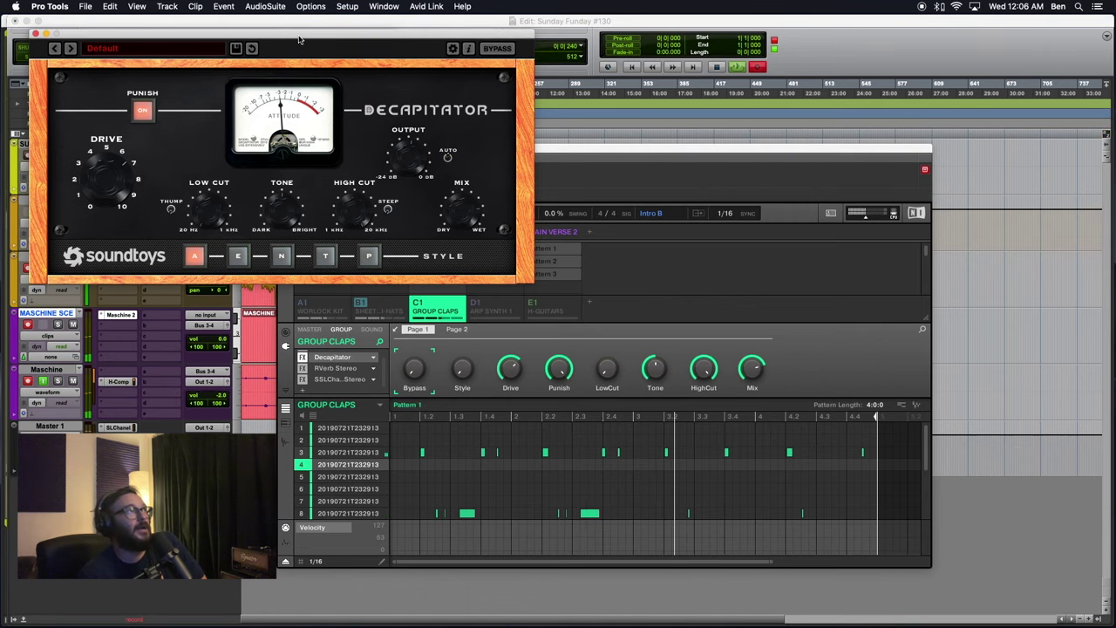
drag(319, 40, 745, 47)
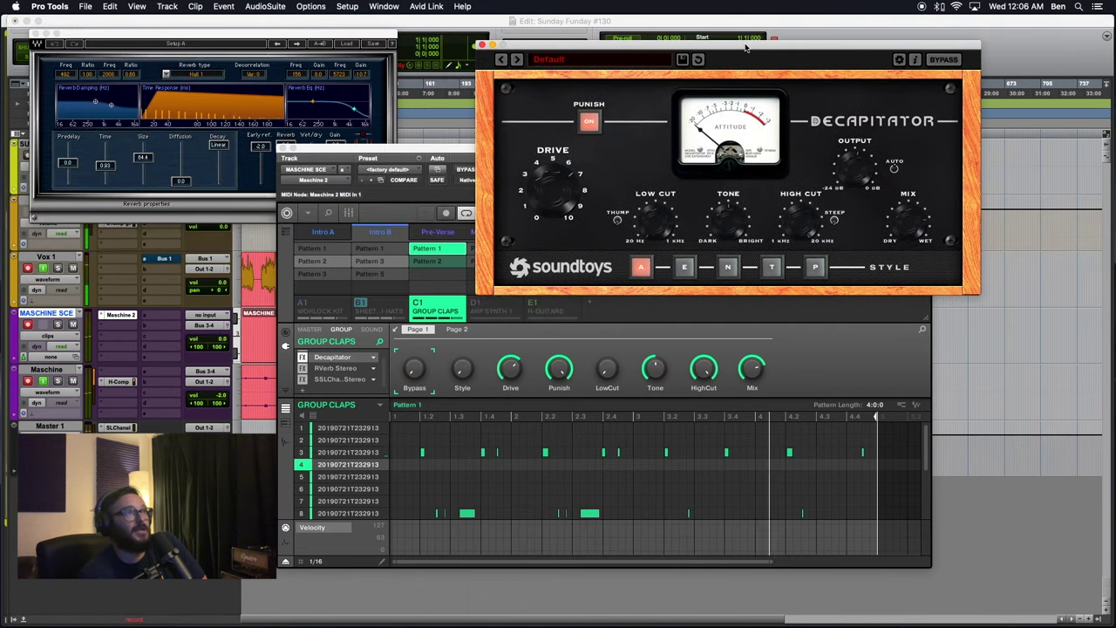
click(316, 378)
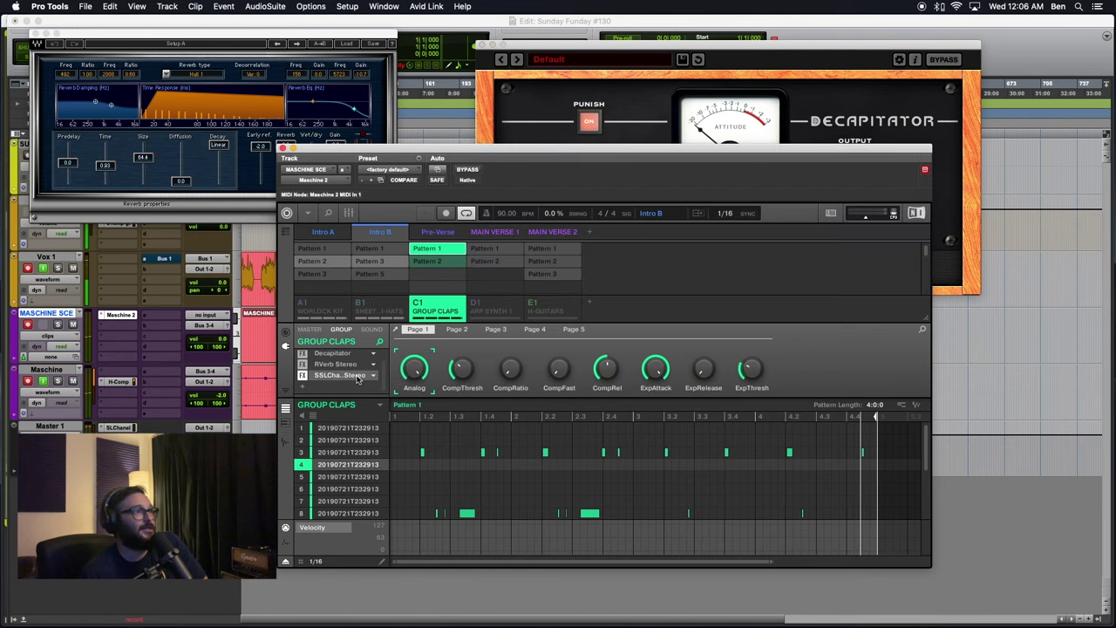
click(394, 331)
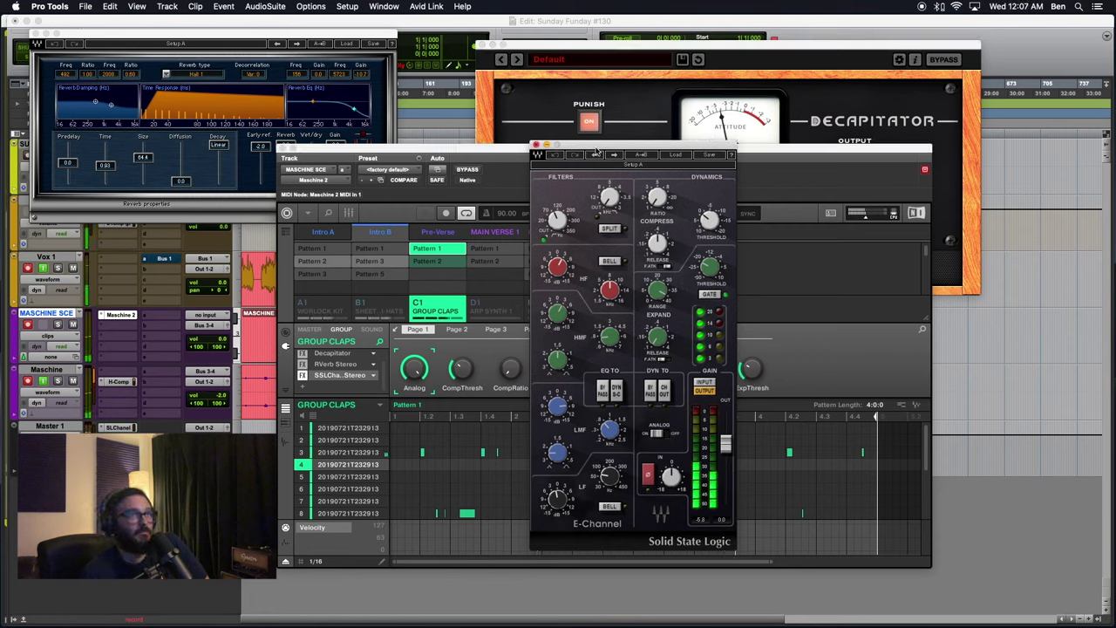
- Move the SSL E-Channel window aside, read its filter and EQ knob values, then close it
drag(596, 152, 800, 186)
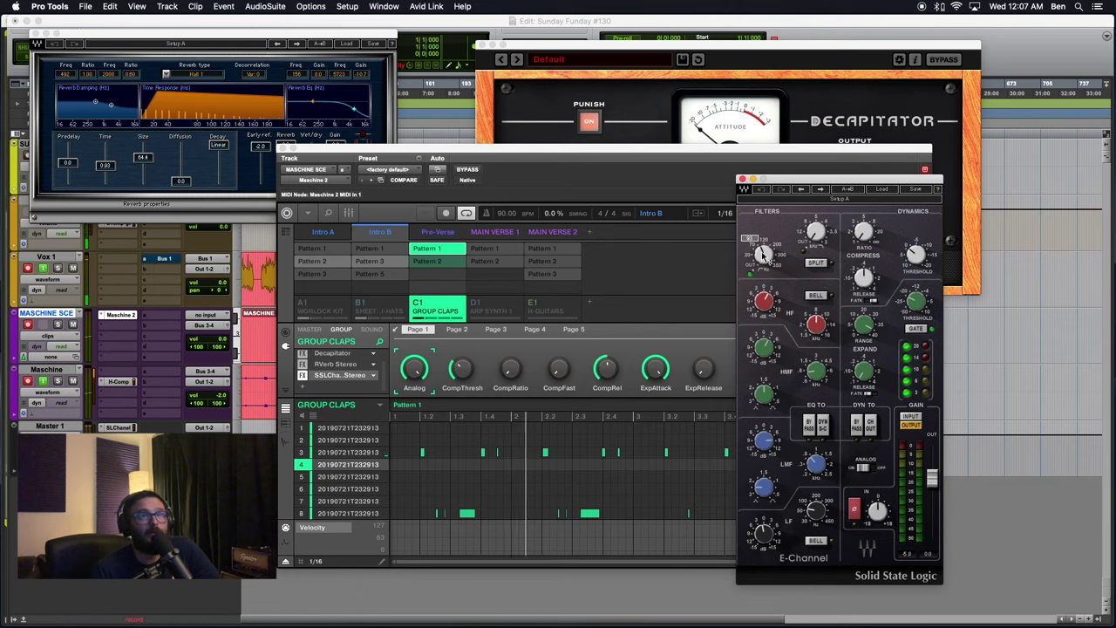
mouse_move(764, 255)
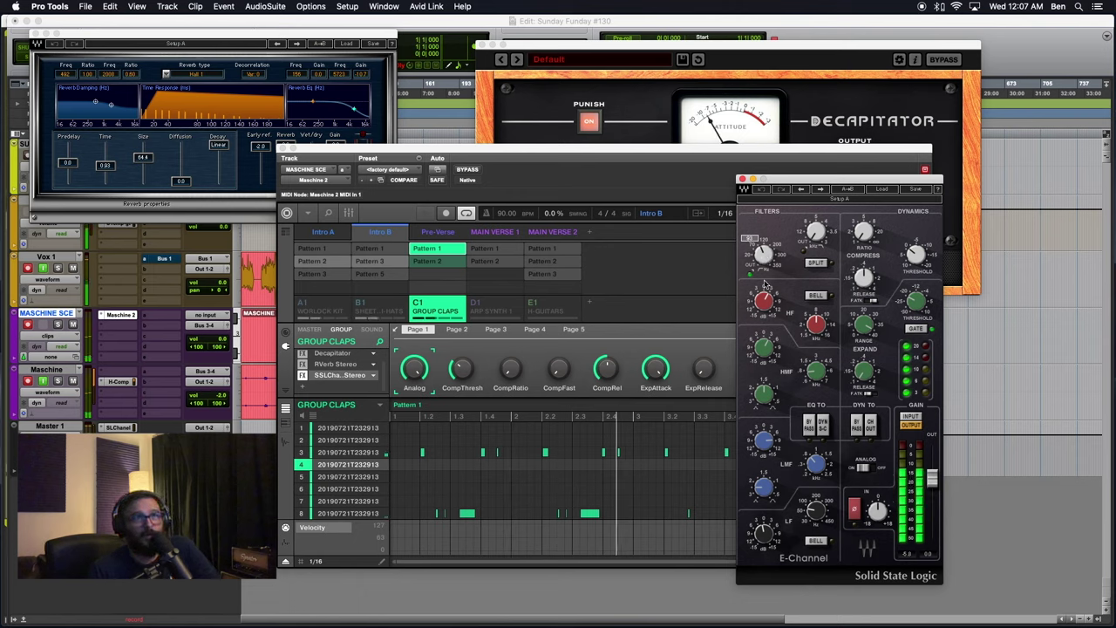
mouse_move(772, 313)
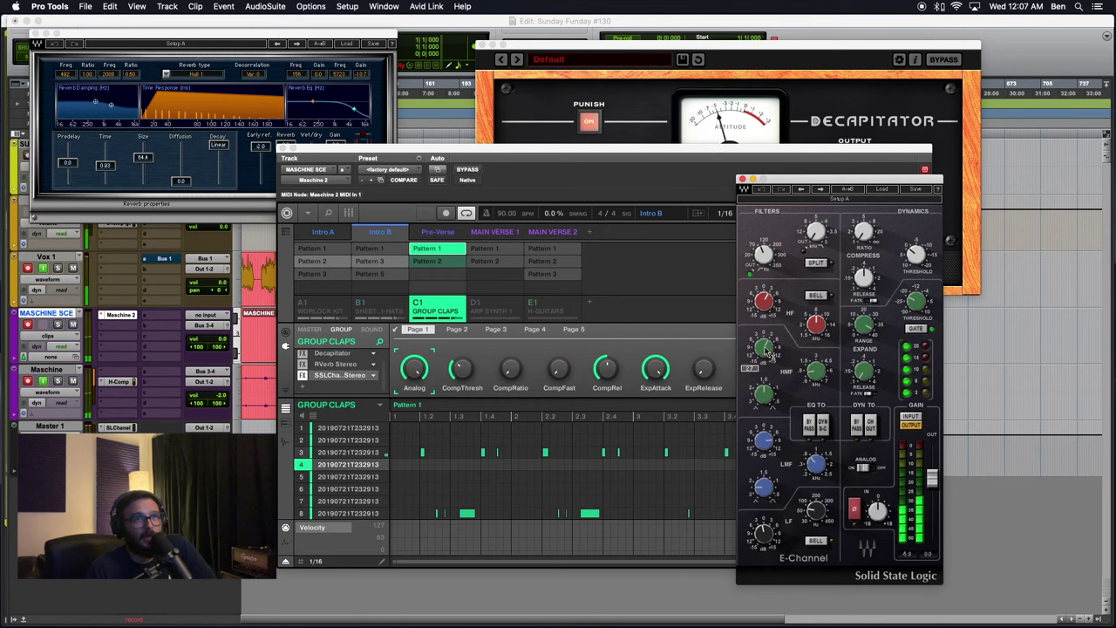
mouse_move(765, 345)
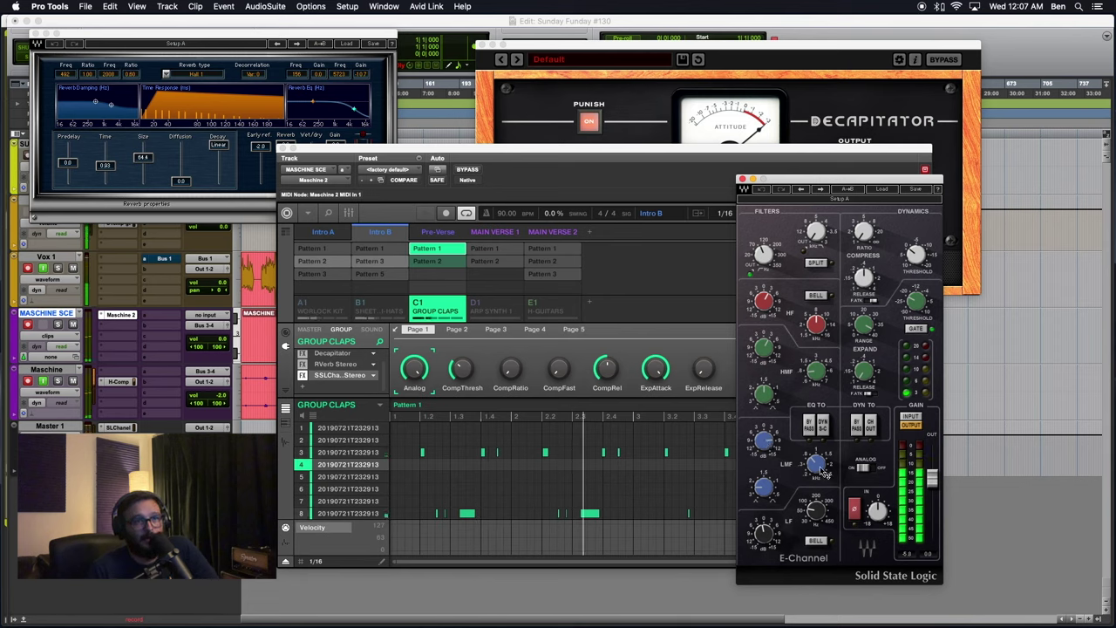
mouse_move(820, 469)
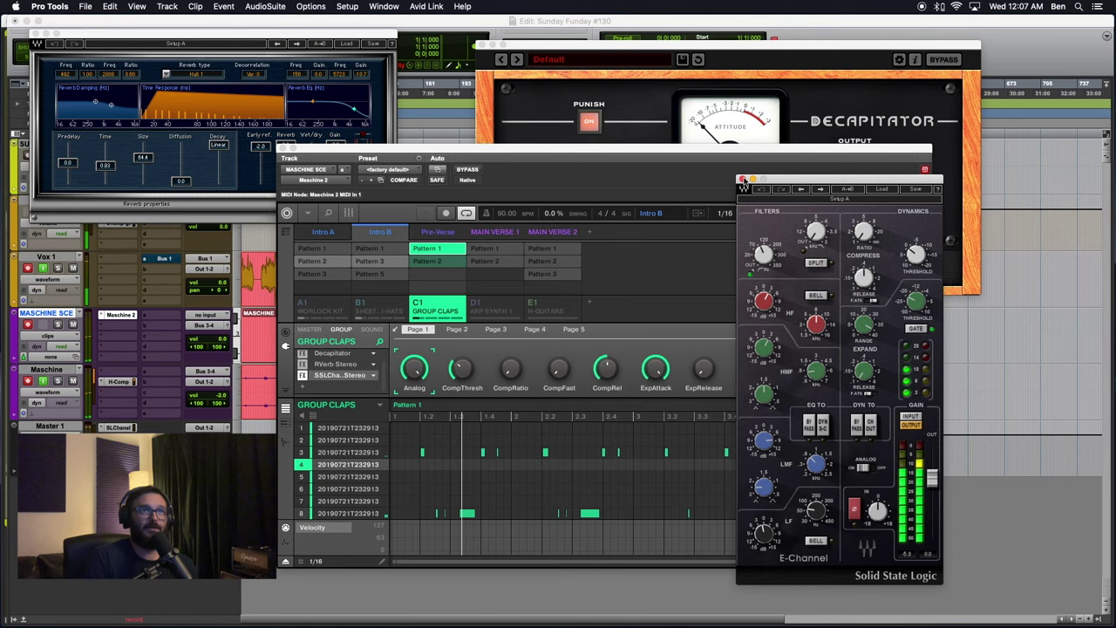
click(743, 180)
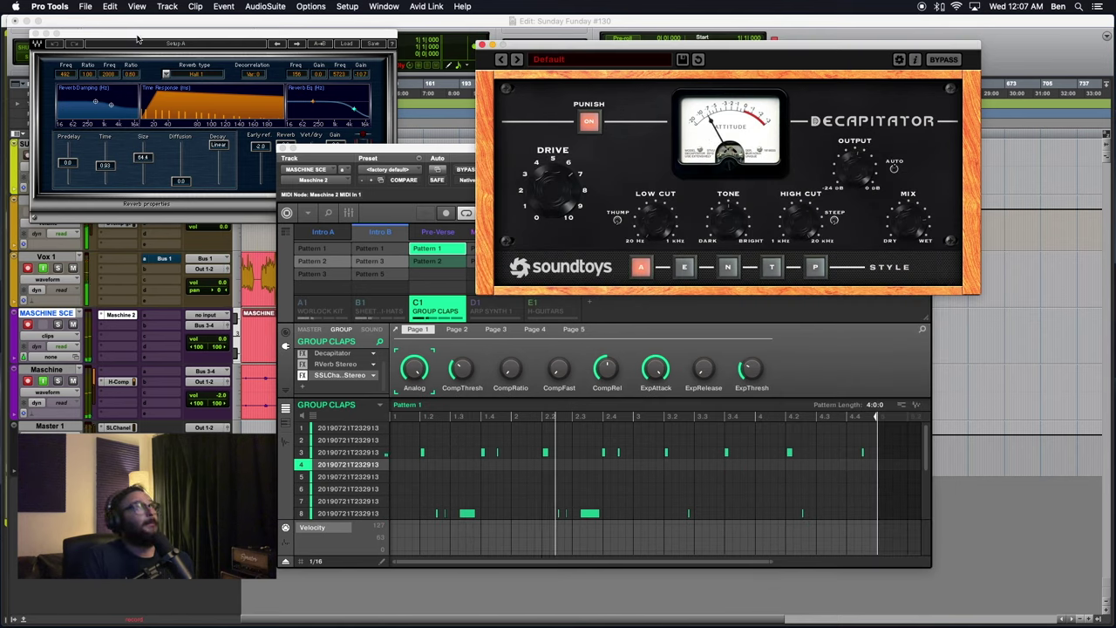
click(34, 33)
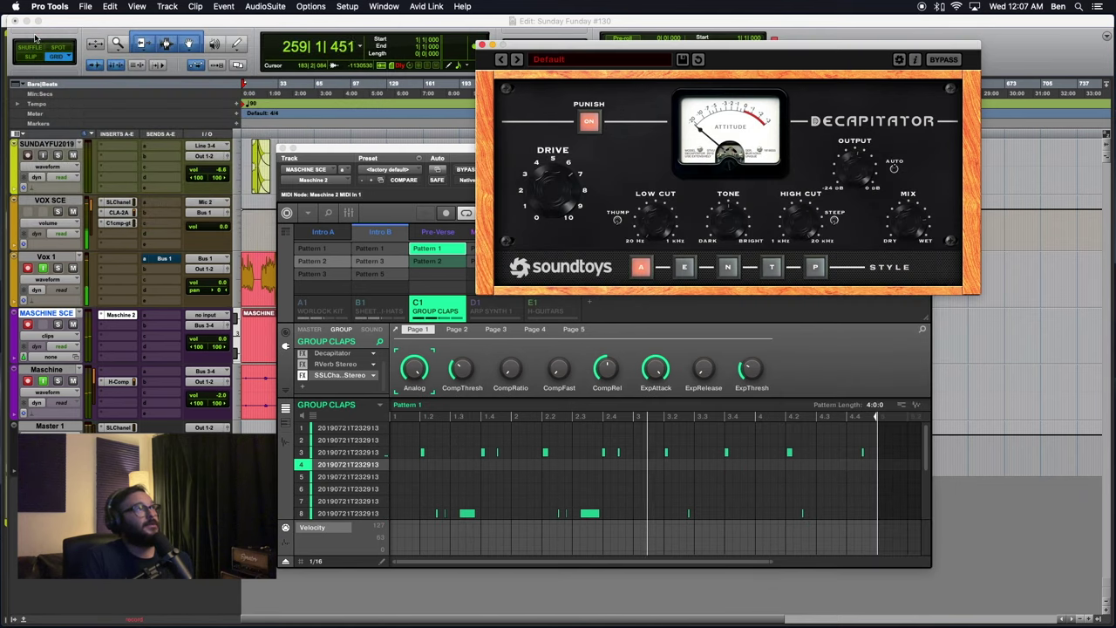
click(482, 46)
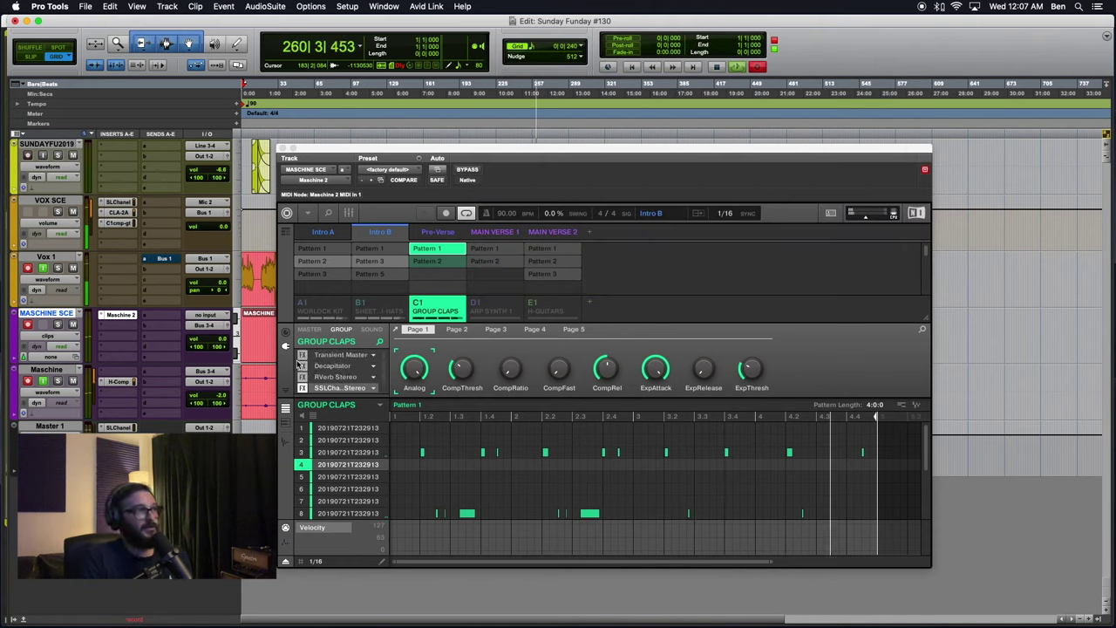
click(302, 355)
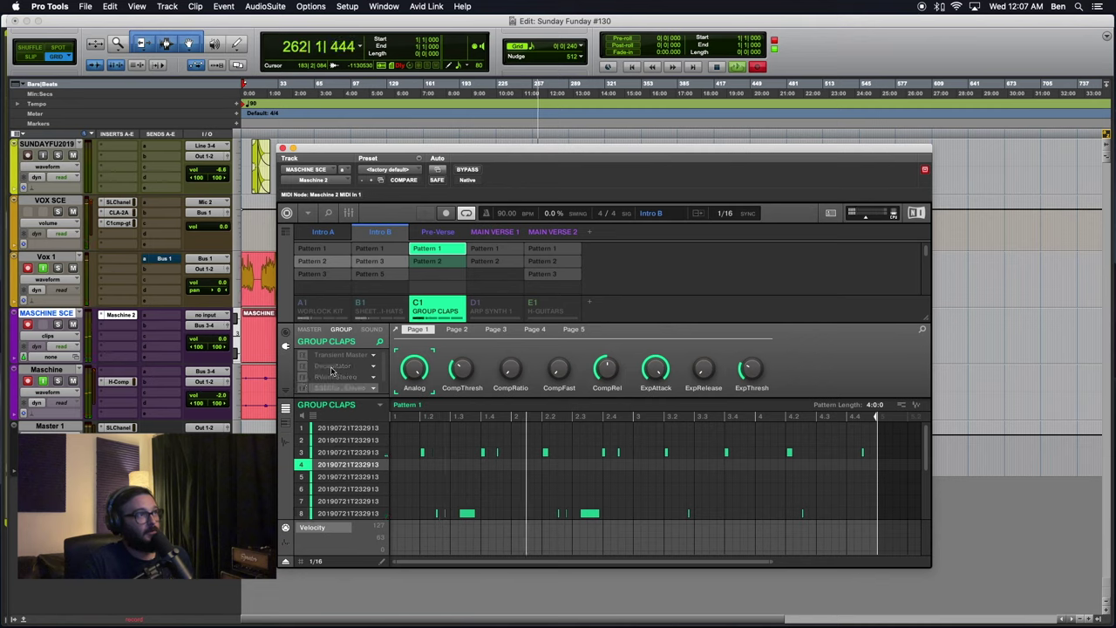
scroll(327, 370, down, 1)
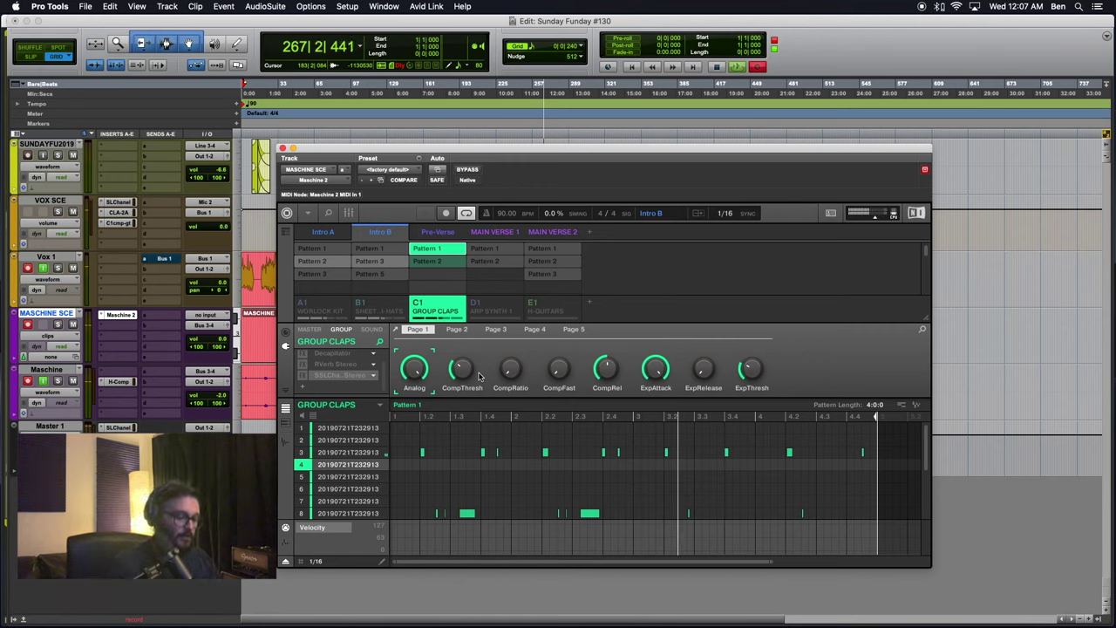
- Switch on Transient Master at 20% depth and Decapitator on the claps group
scroll(303, 361, up, 1)
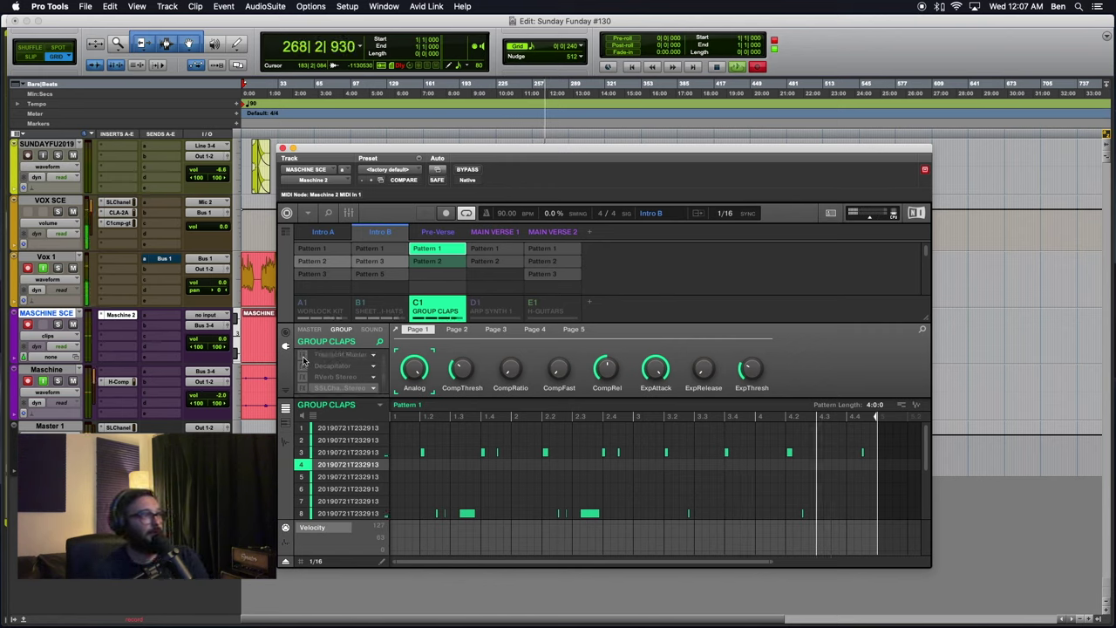
click(303, 356)
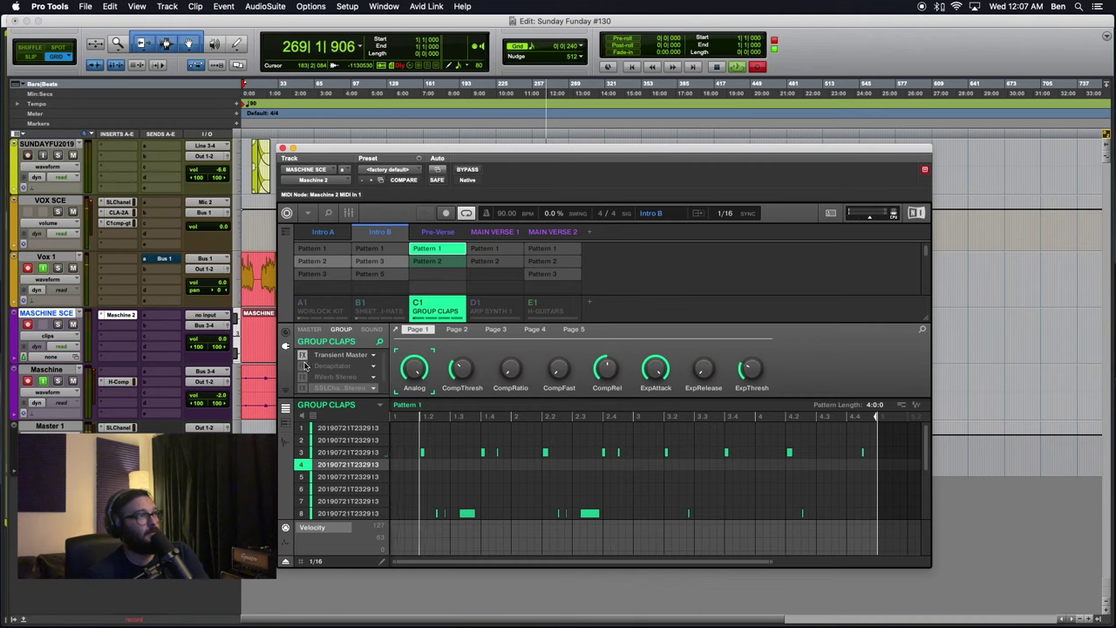
click(338, 355)
drag(463, 375, 467, 371)
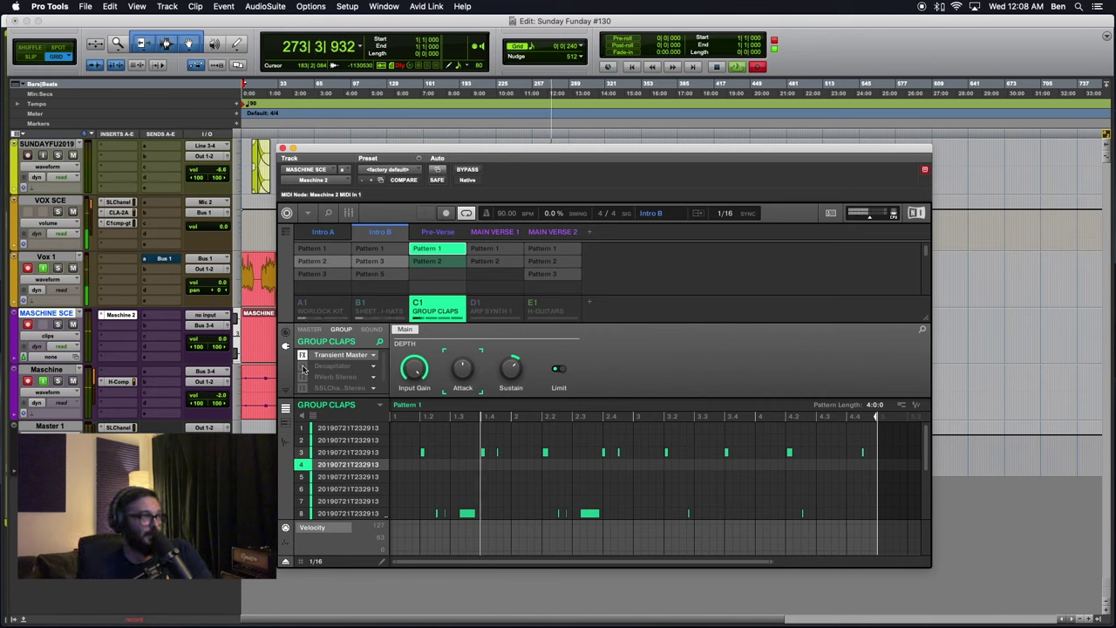
click(303, 366)
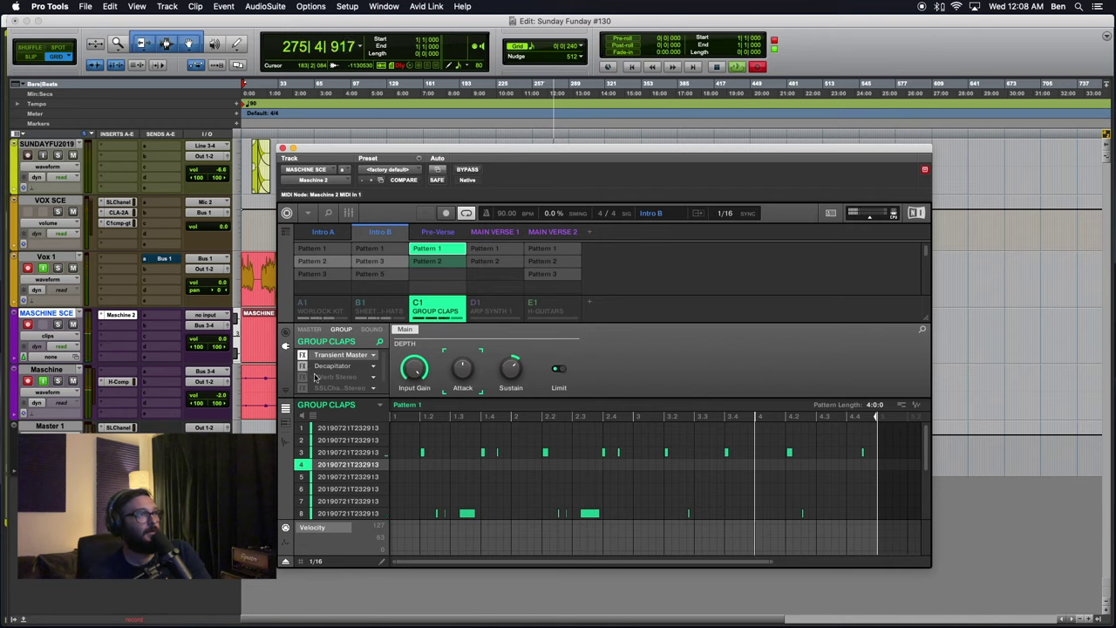
- Switch on the SSL Channel effect and open its full E-Channel plugin window
scroll(314, 372, down, 1)
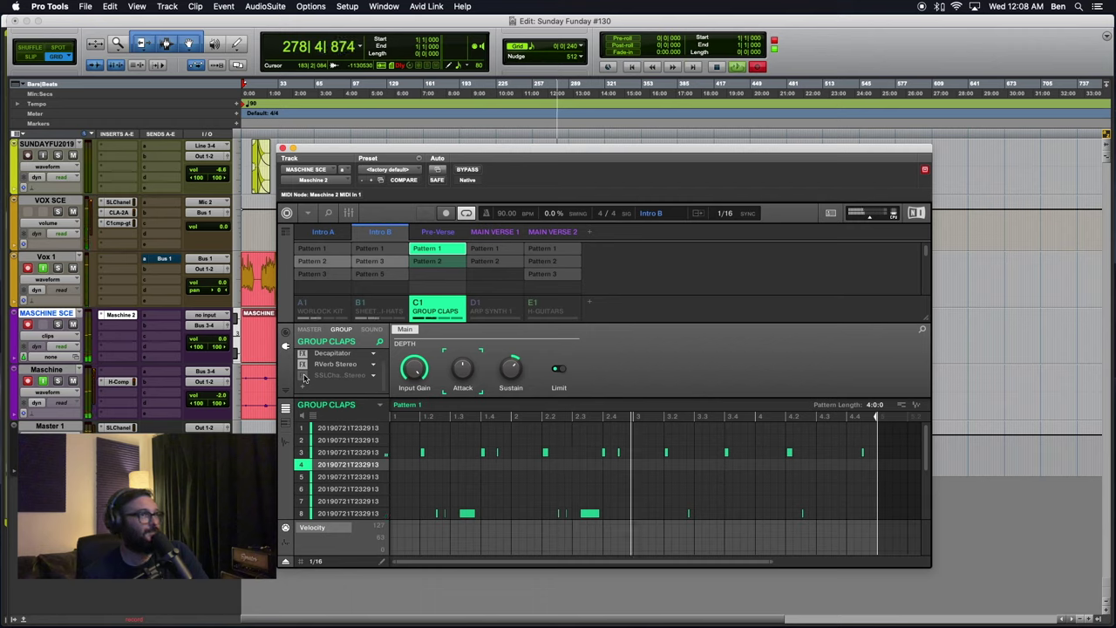
click(302, 375)
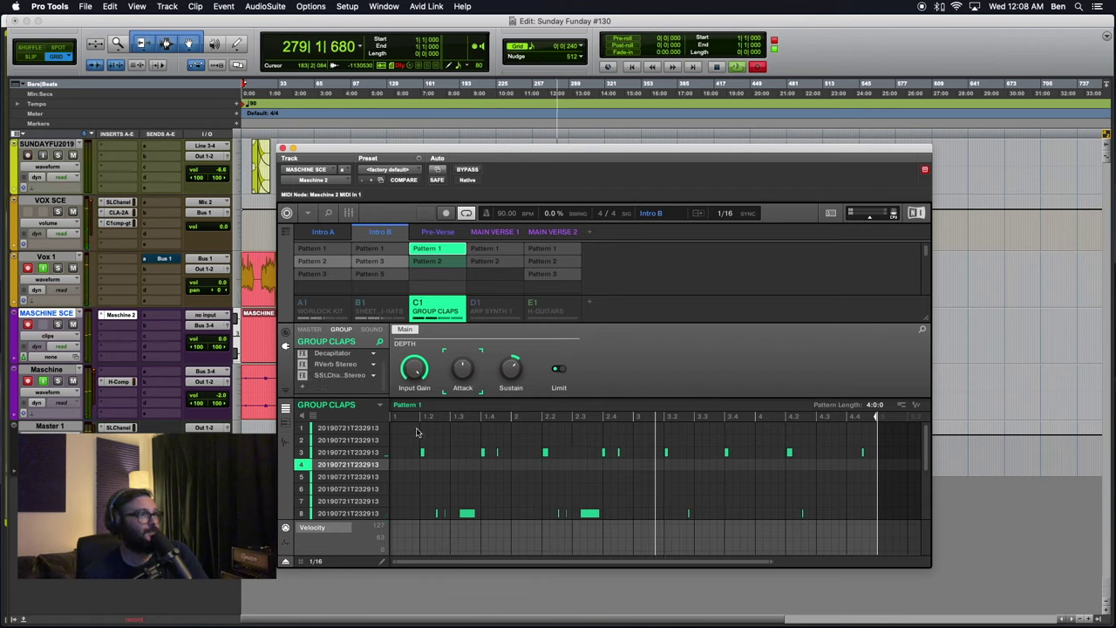
click(336, 376)
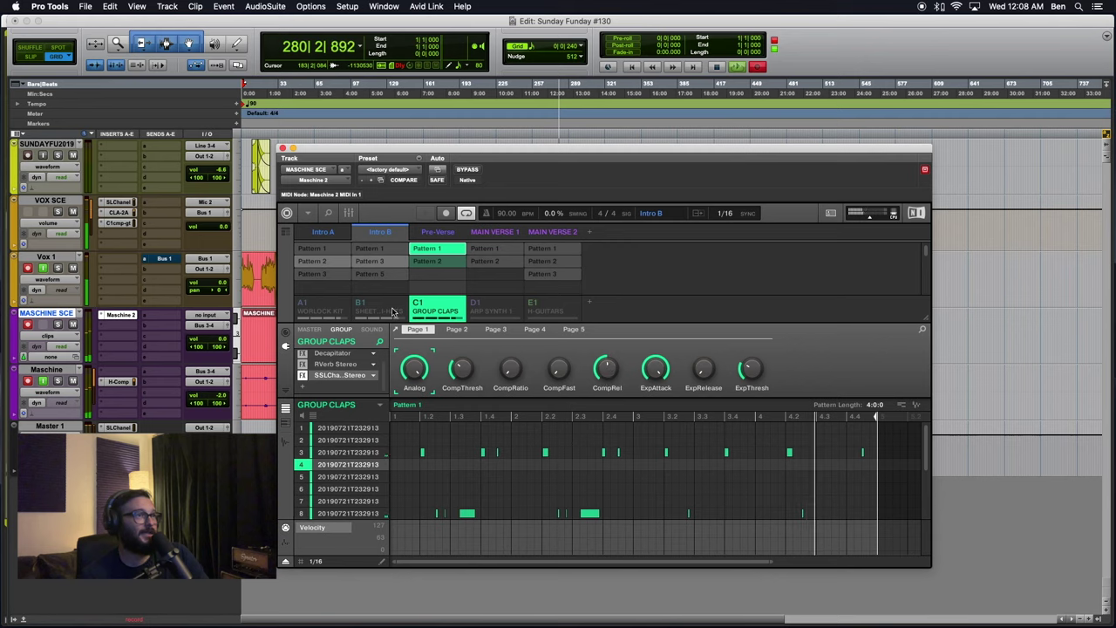
click(393, 330)
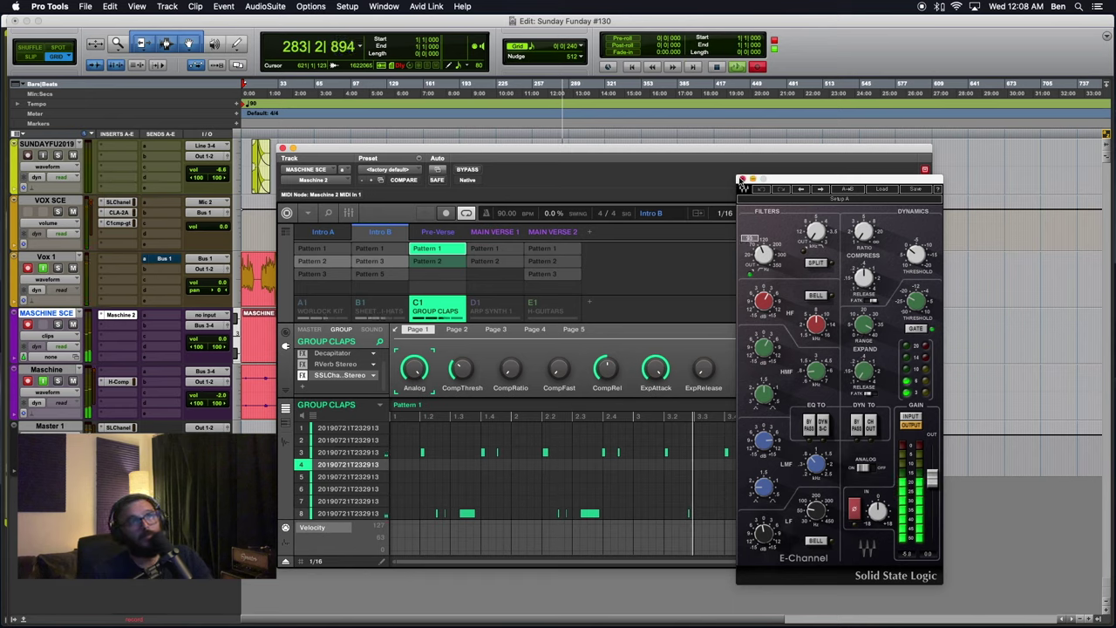
- Hide the E-Channel window and A/B the SSL Channel effect off and back on
click(724, 158)
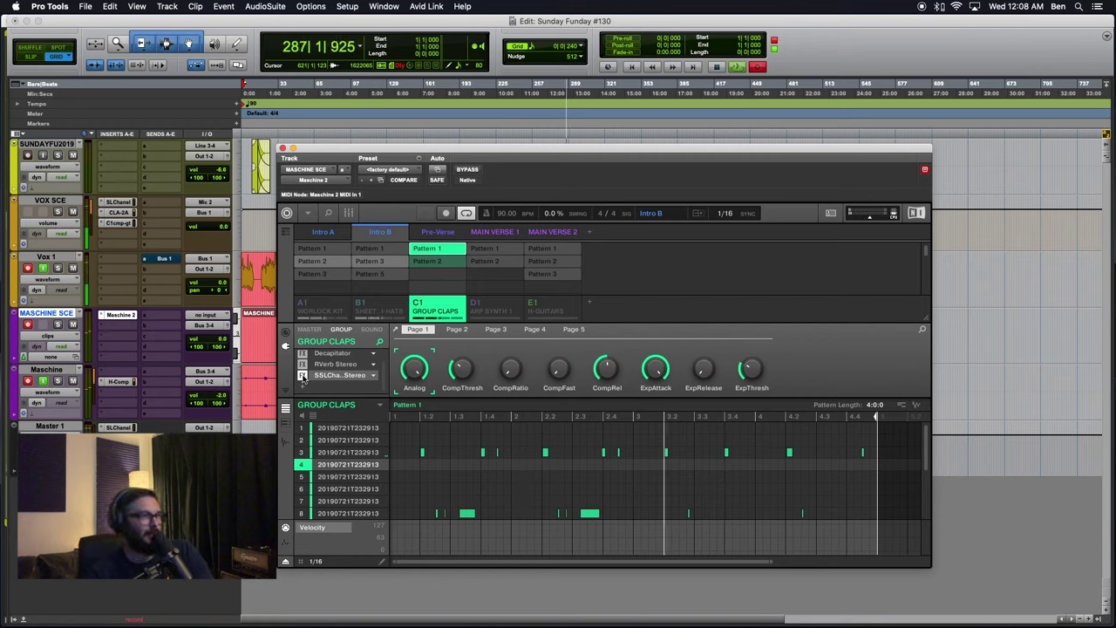
scroll(303, 377, up, 1)
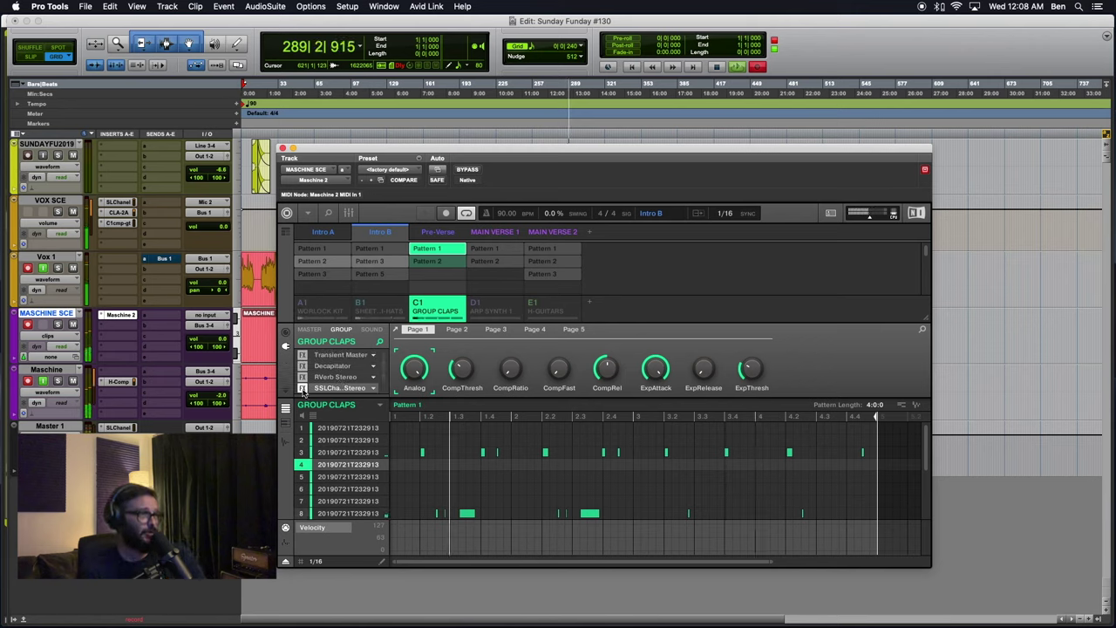
click(303, 389)
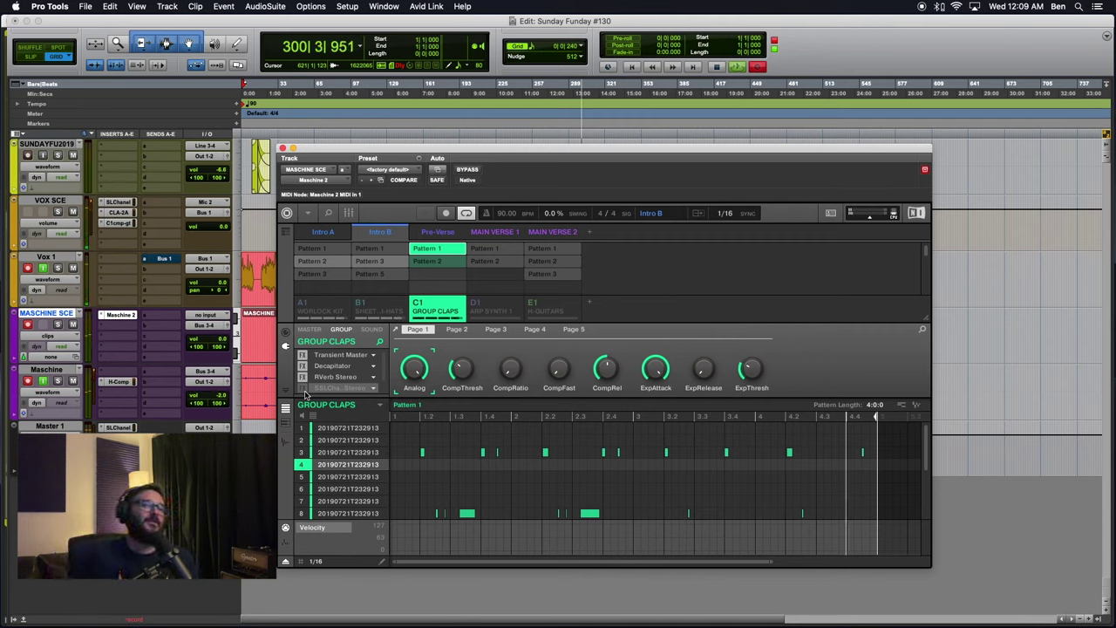
click(302, 388)
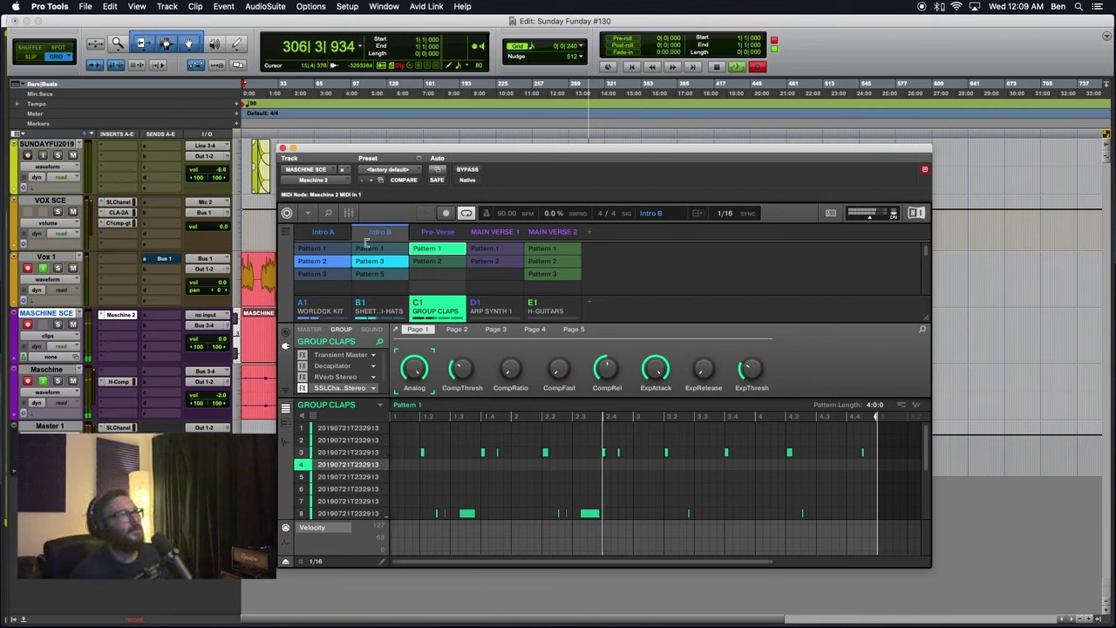
- Clear the hi-hats Pattern 3 from Intro B and jump playback to Intro A
click(369, 261)
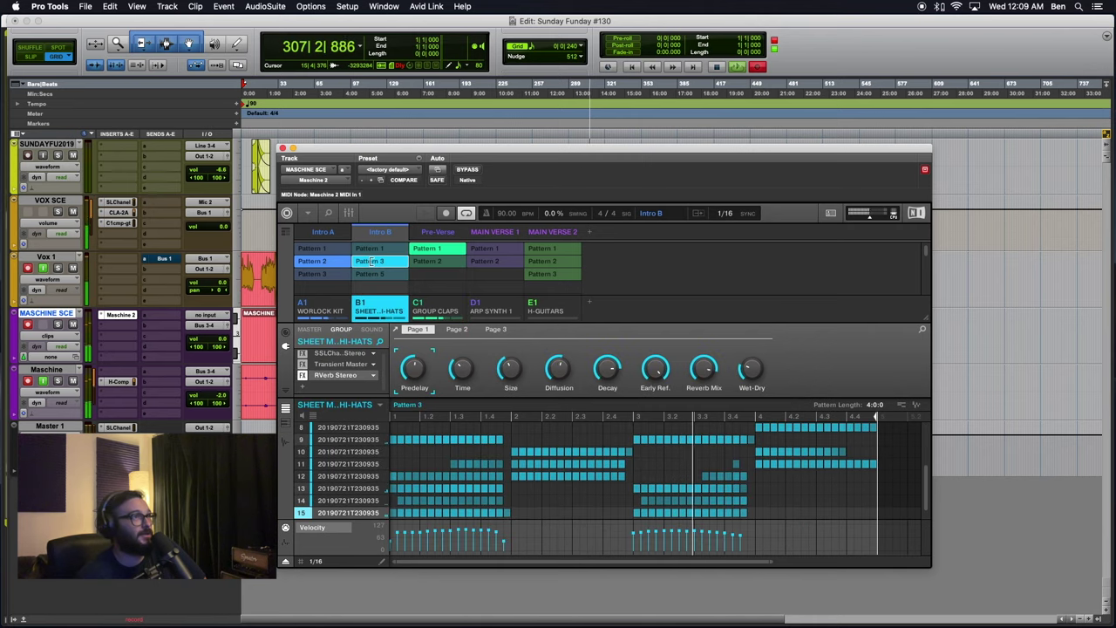
click(372, 261)
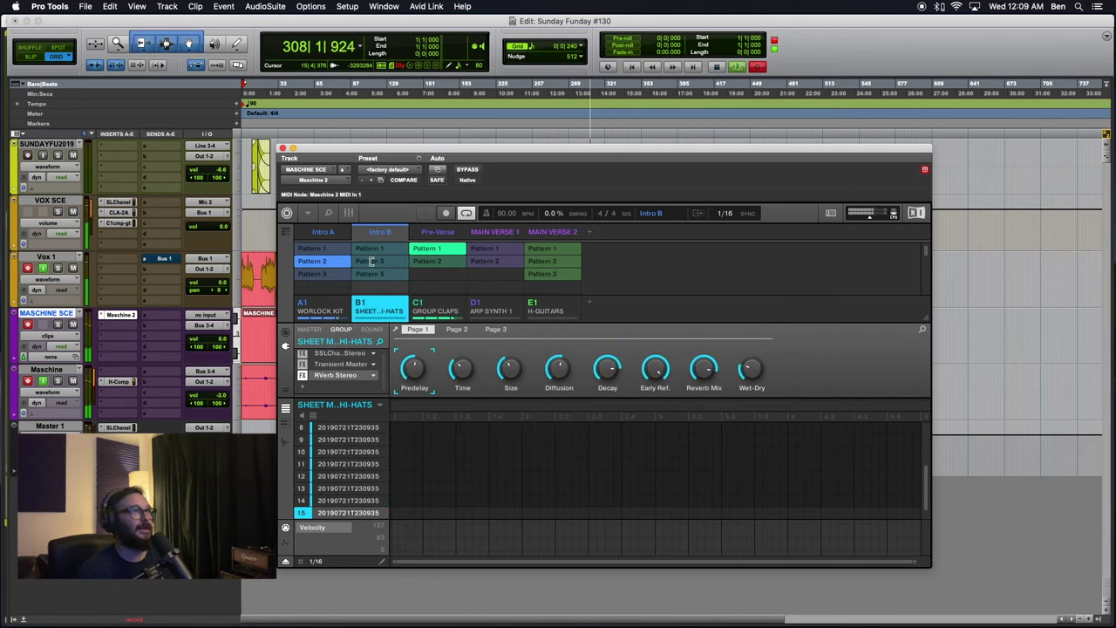
click(322, 231)
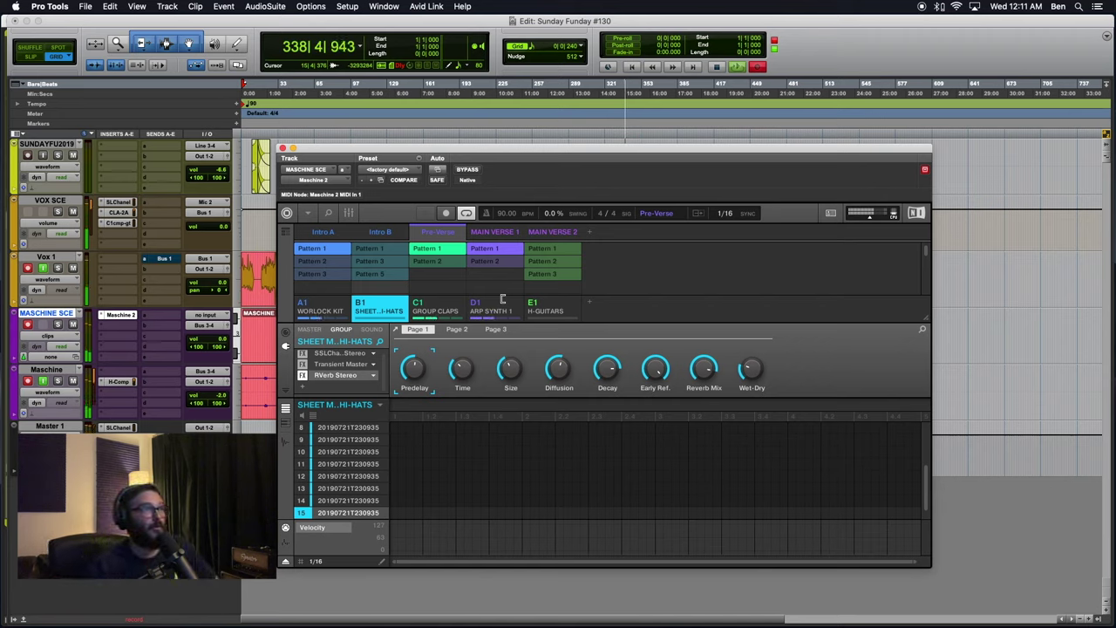
- Select the ARP SYNTH 1 group and open the Super 8 editor for its Air Puck sound
click(503, 300)
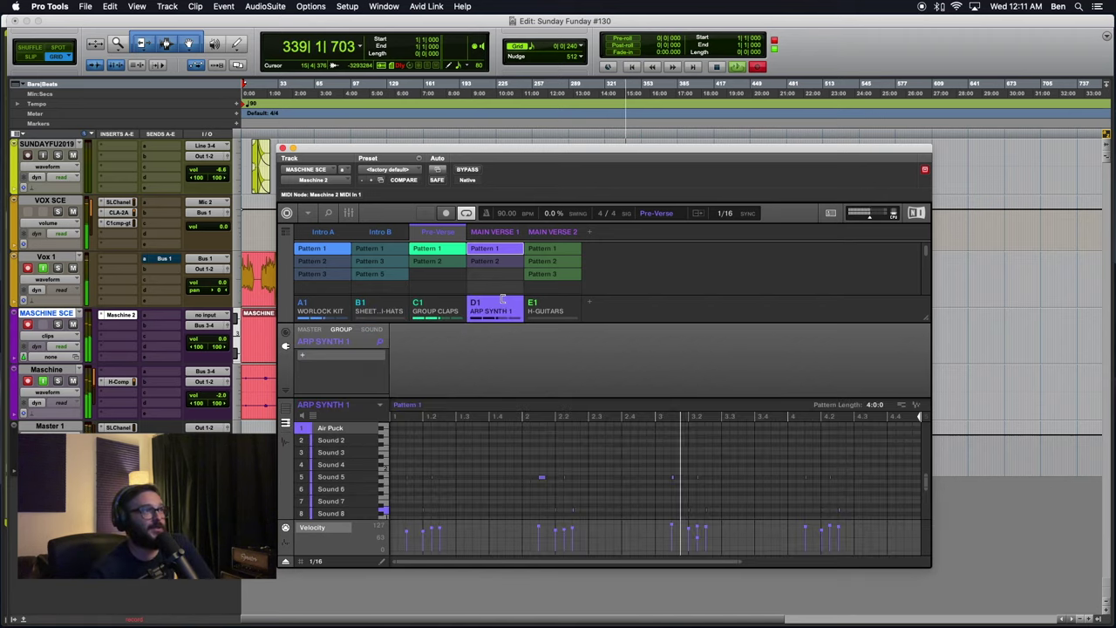
click(372, 330)
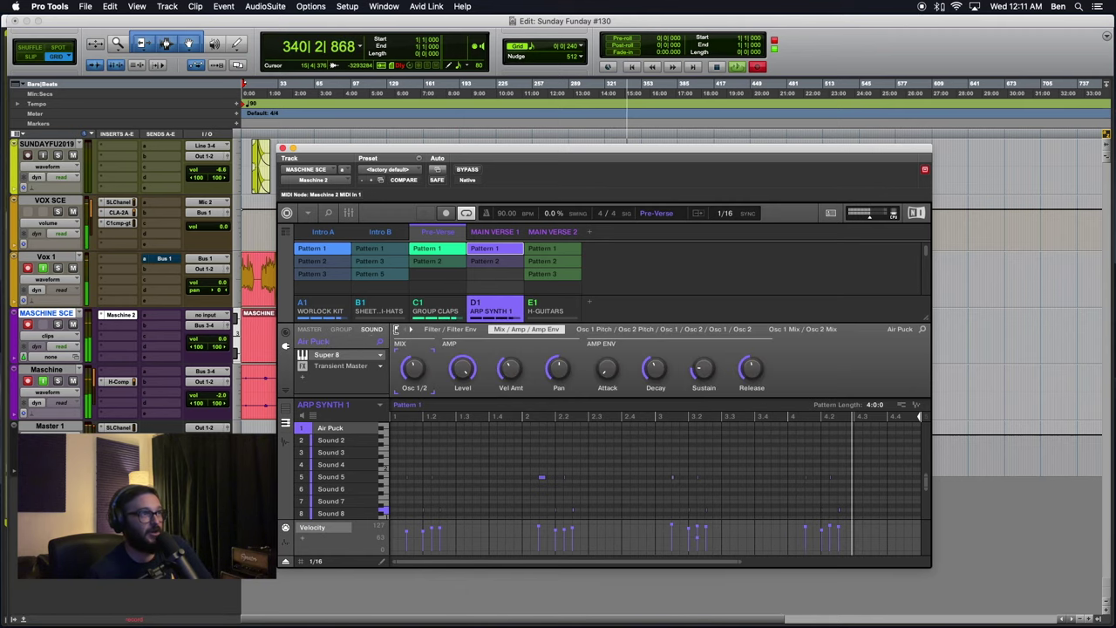
click(396, 330)
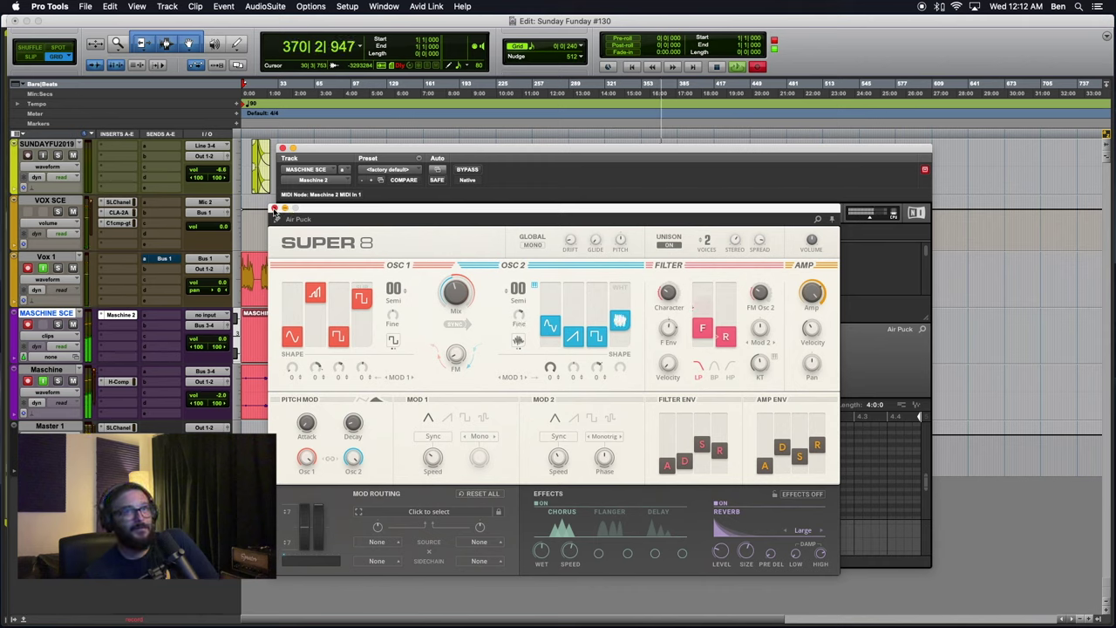
- Close the Super 8 editor to return to Air Puck's sound parameters
click(274, 209)
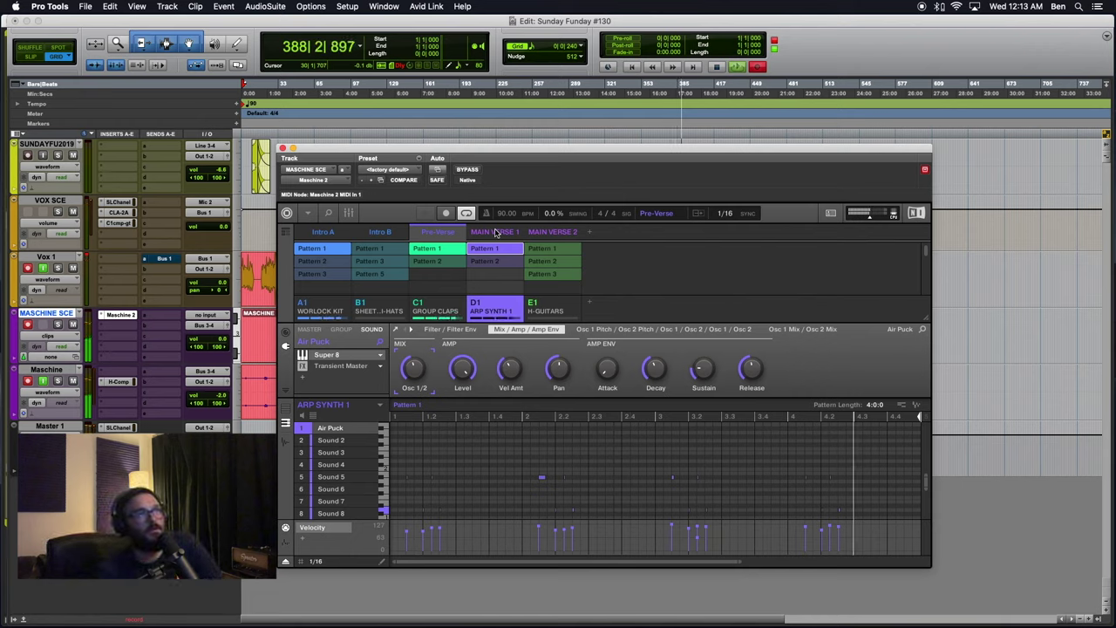
- Switch to the MAIN VERSE 1 scene and select the H-GUITARS group
click(496, 232)
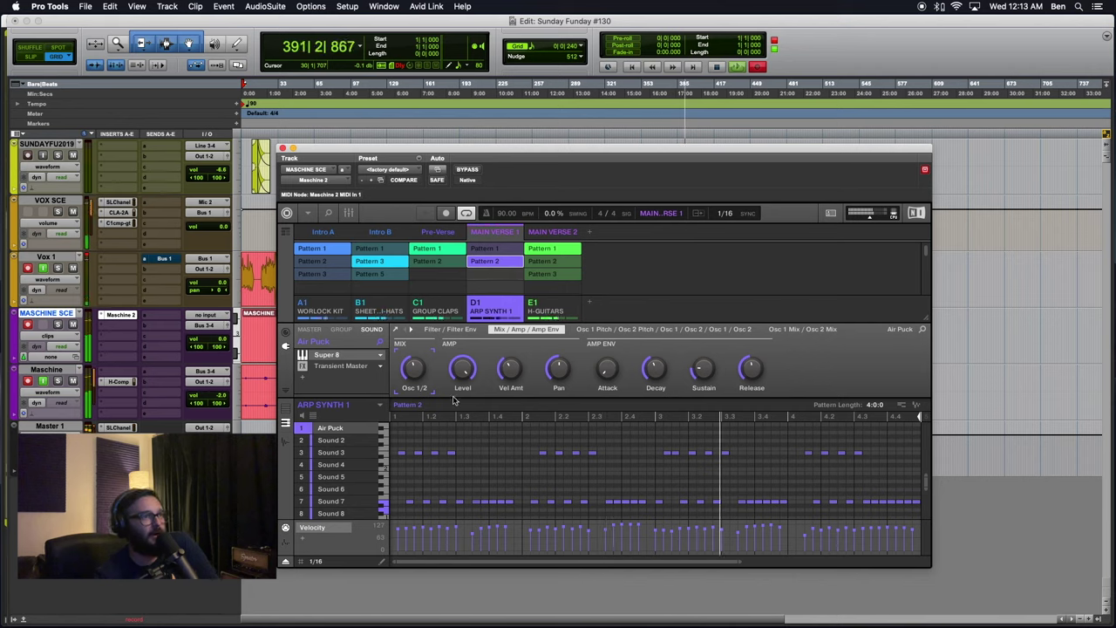
click(86, 258)
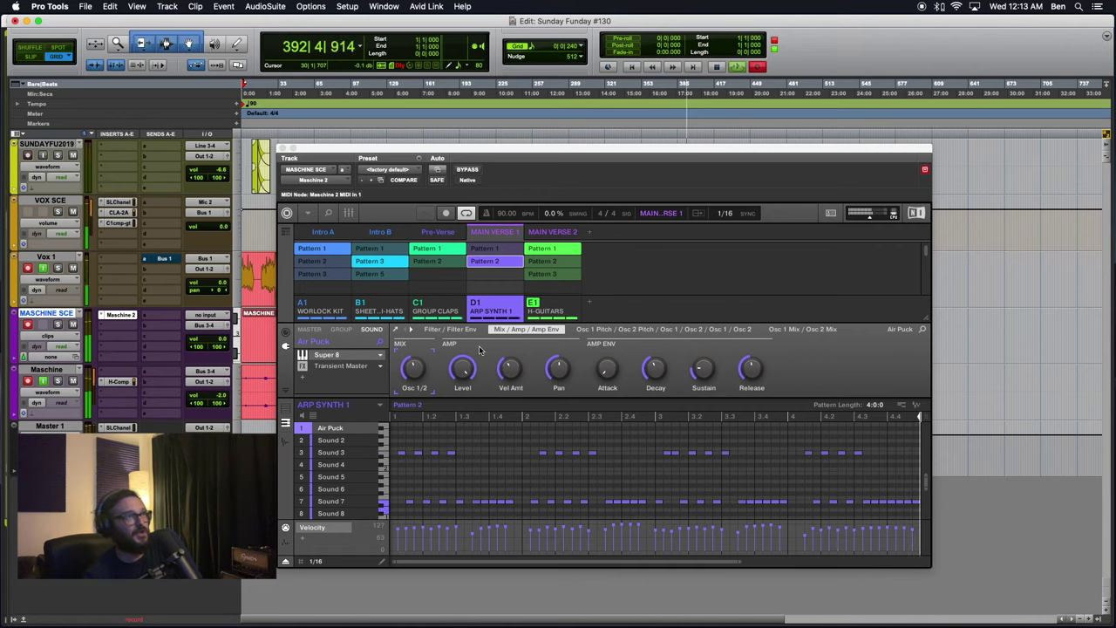
click(550, 306)
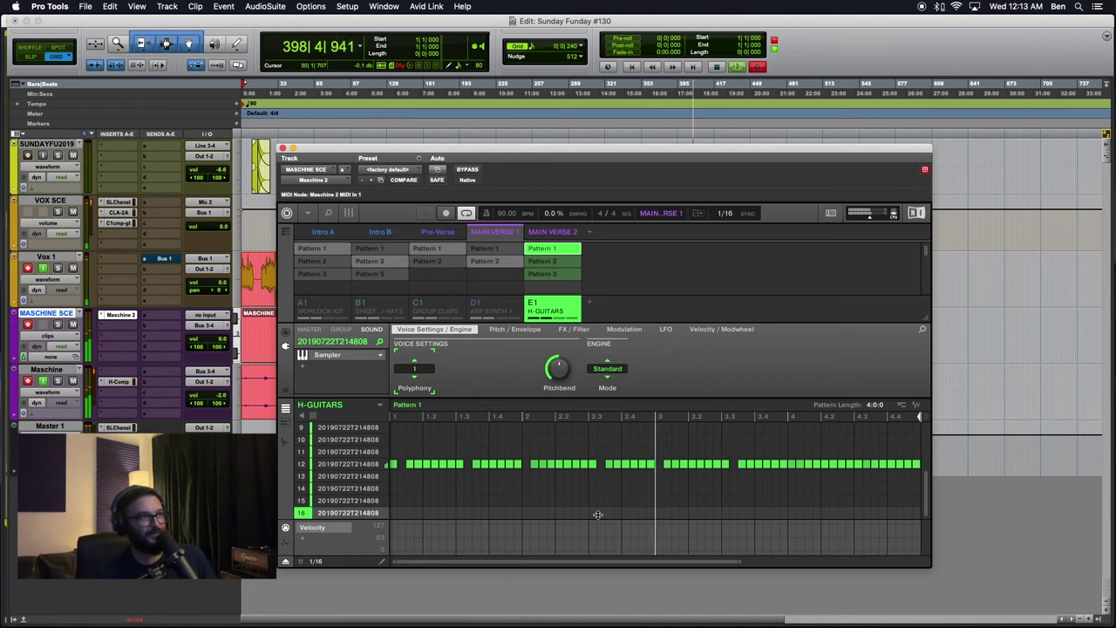
- Bring up the H-GUITARS sample's waveform in the slicer
scroll(559, 488, up, 4)
scroll(552, 486, down, 4)
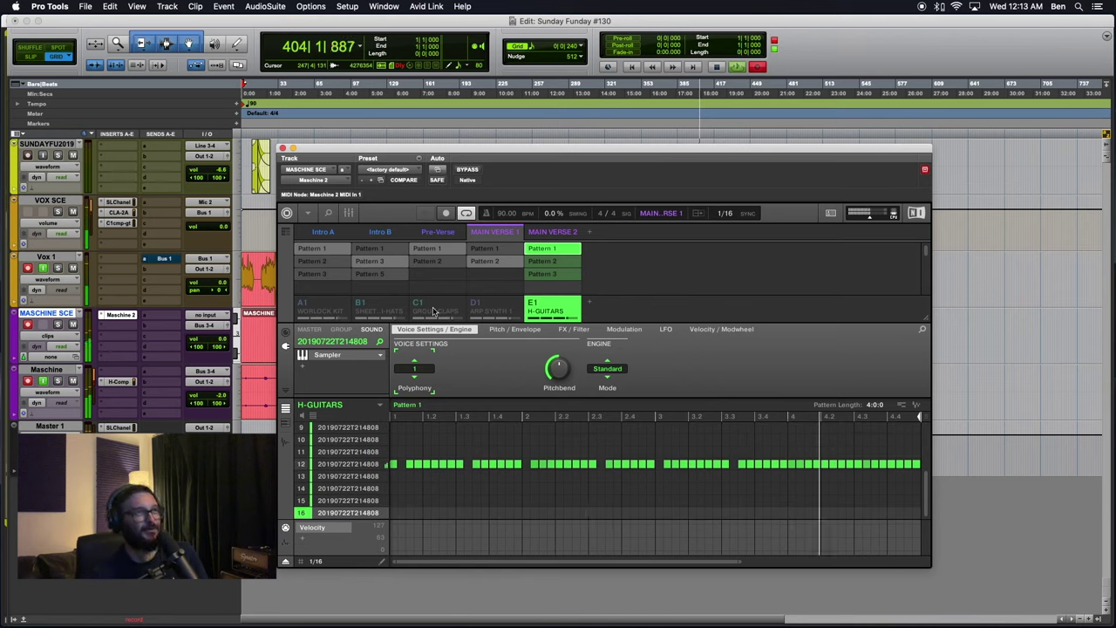
click(285, 441)
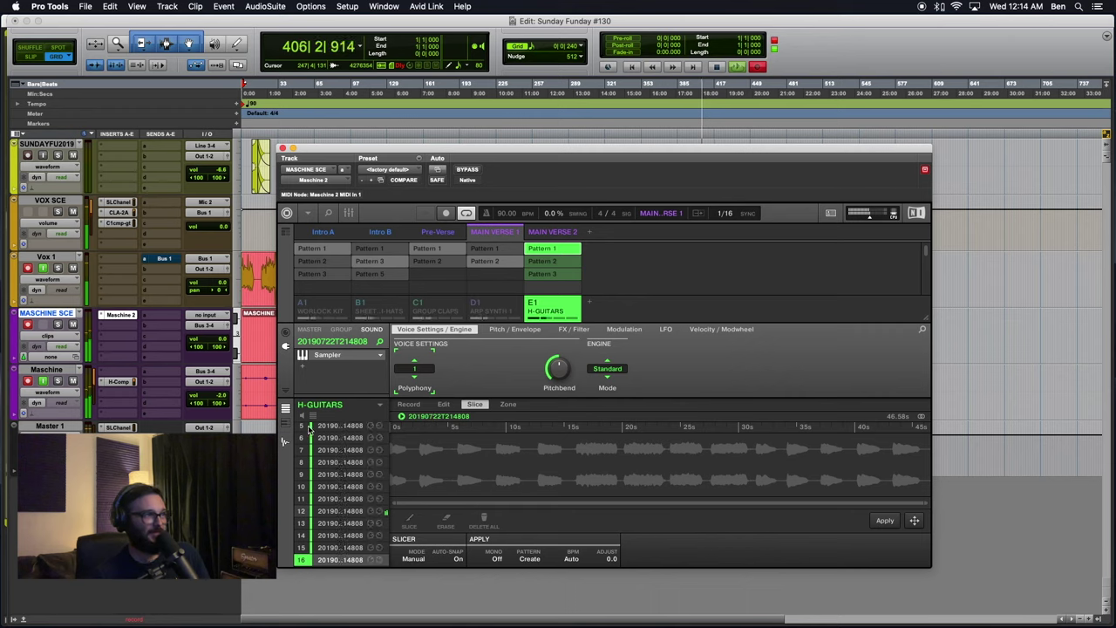
- Open the sample Edit view and audition the guitar slices 2 through 10
click(444, 405)
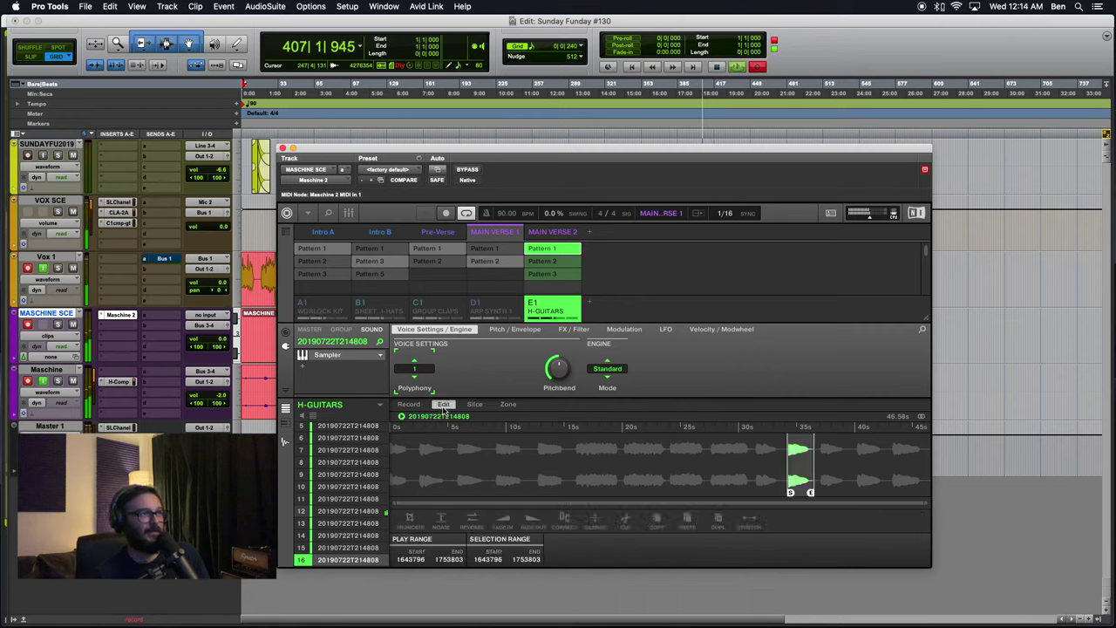
click(345, 485)
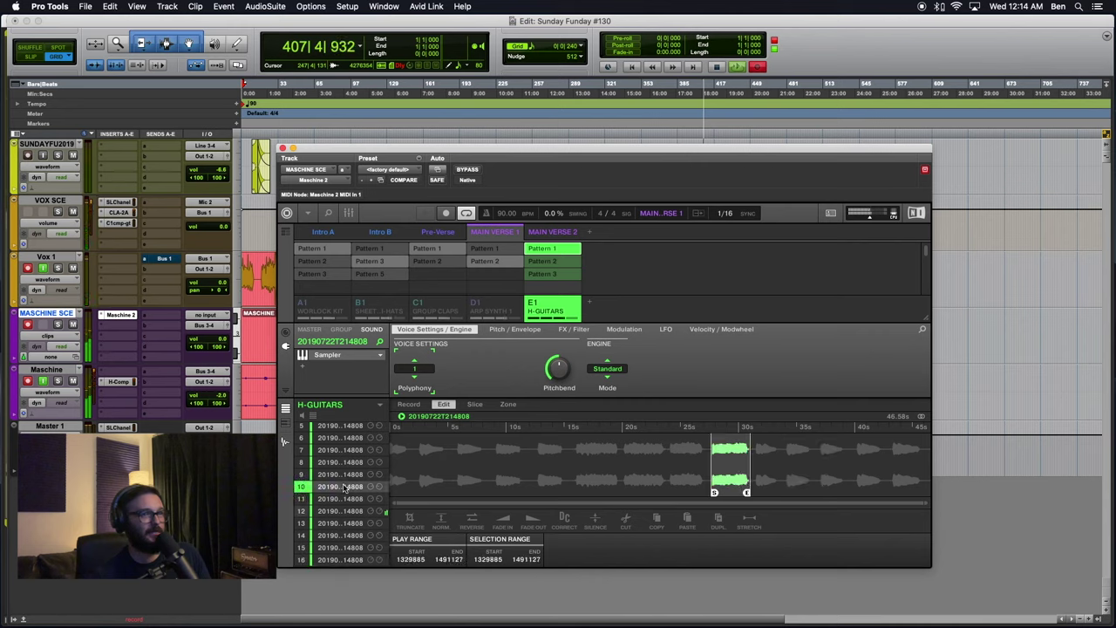
click(346, 462)
click(342, 439)
click(342, 429)
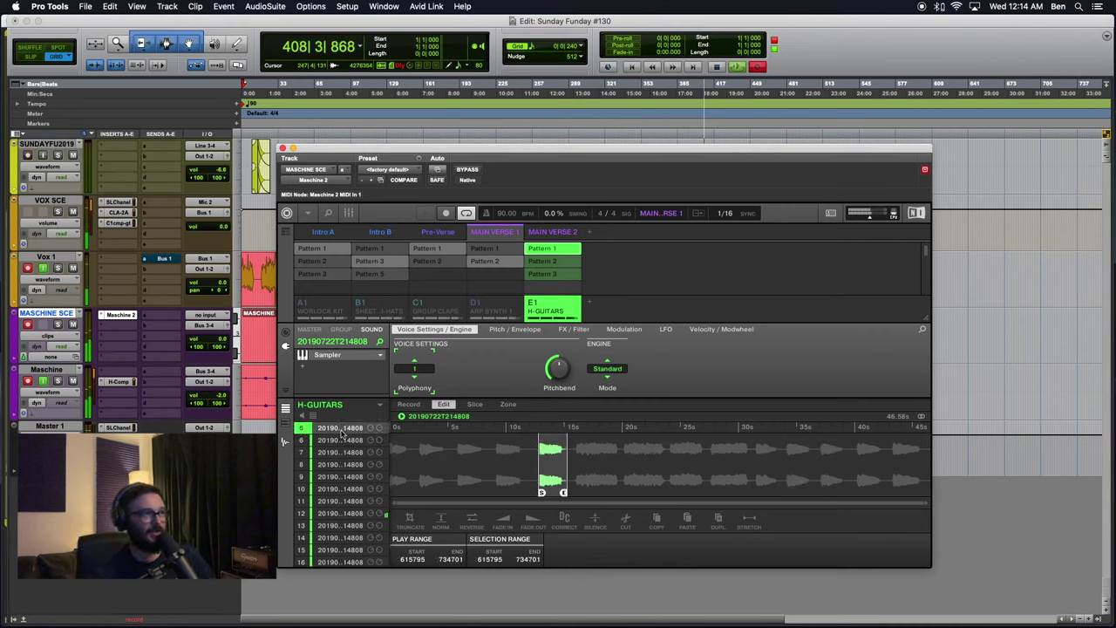
scroll(340, 463, up, 4)
click(342, 440)
click(335, 488)
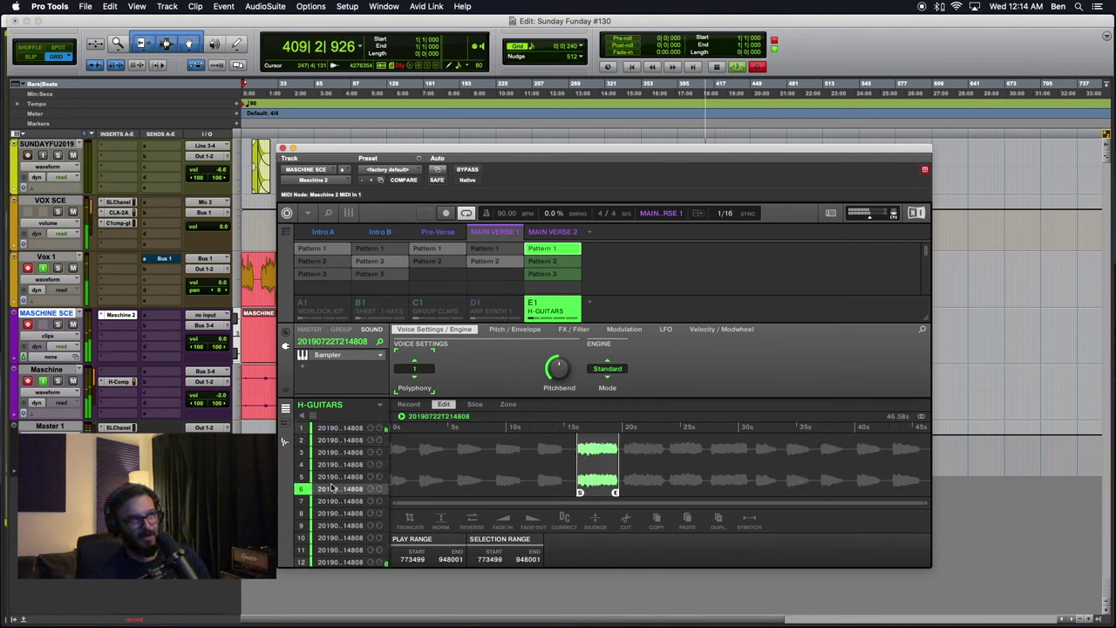
click(335, 535)
click(340, 513)
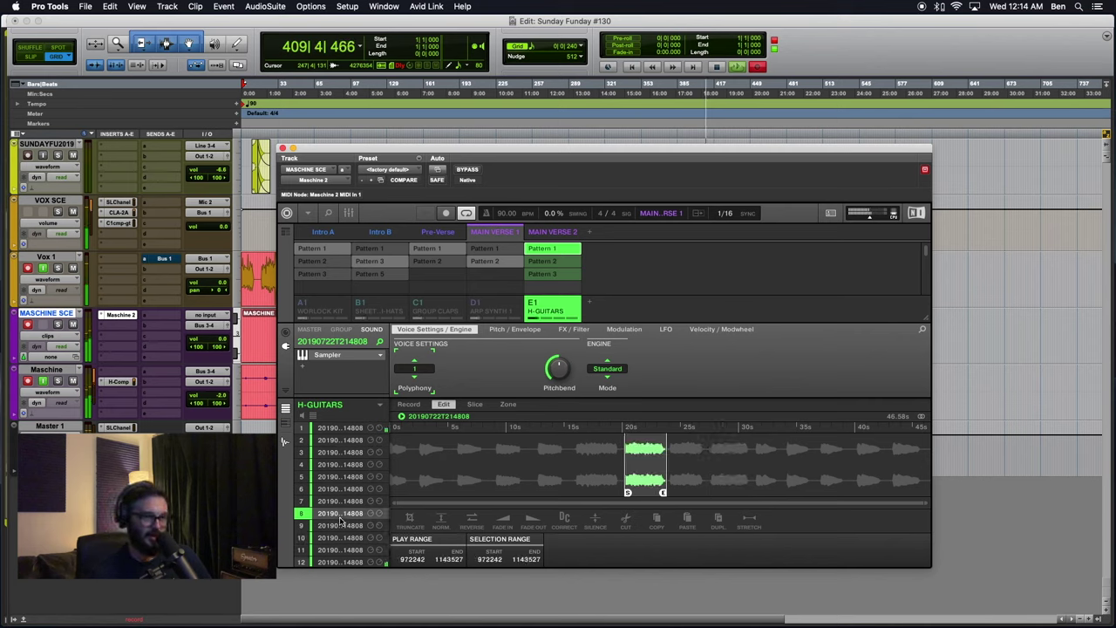
click(334, 453)
click(346, 501)
click(343, 440)
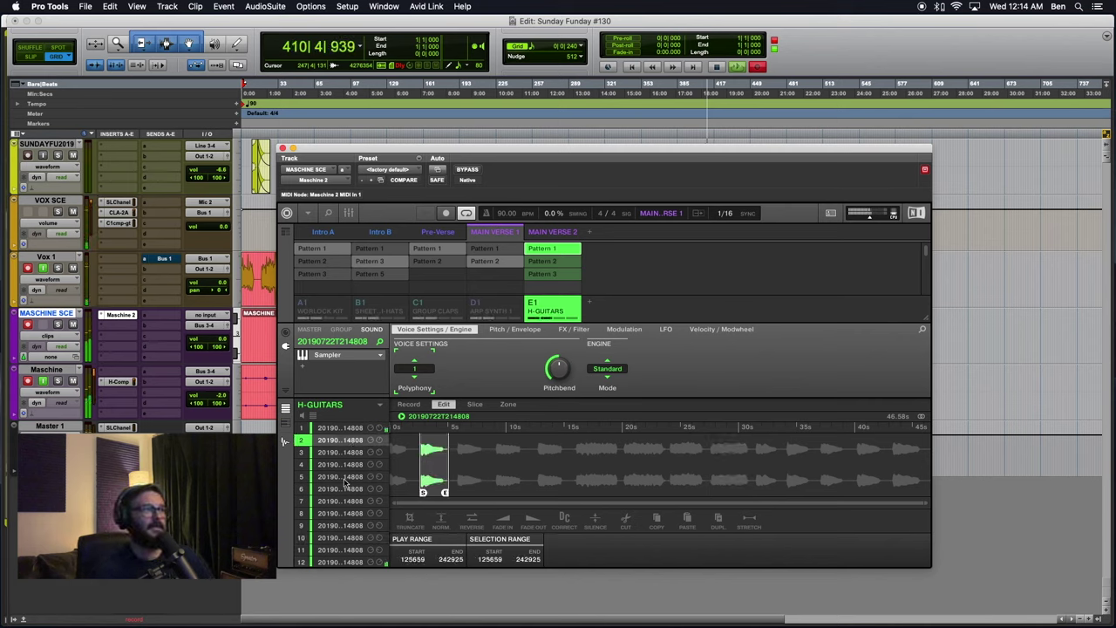
click(340, 502)
click(340, 526)
- Compare guitar slices 15 and 16 by ear, ending on slice 16
scroll(340, 524, down, 3)
click(337, 547)
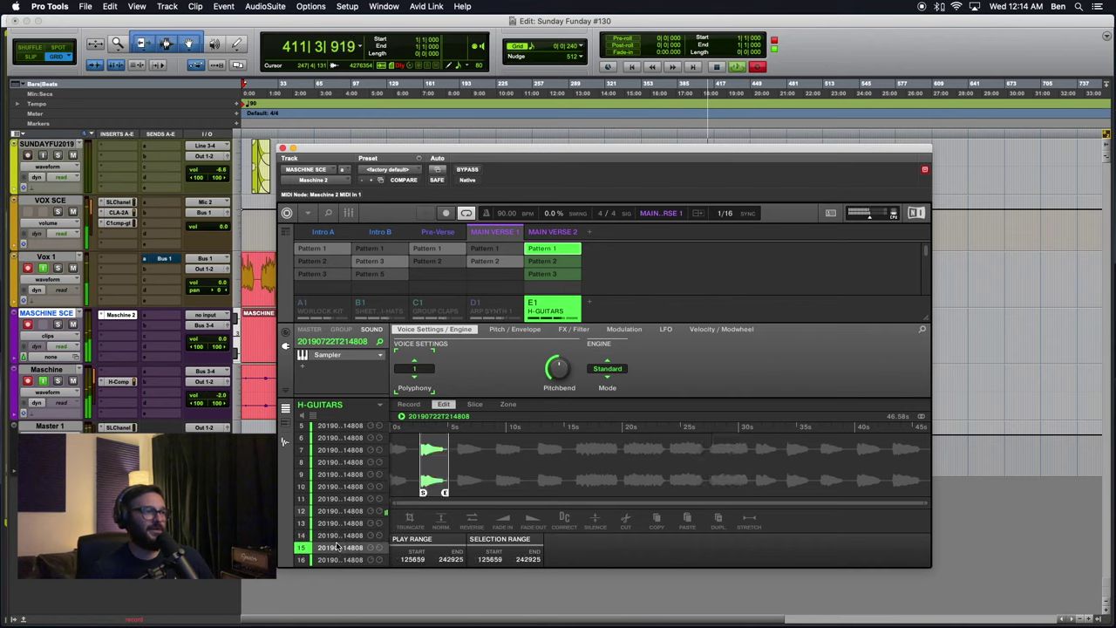
click(339, 560)
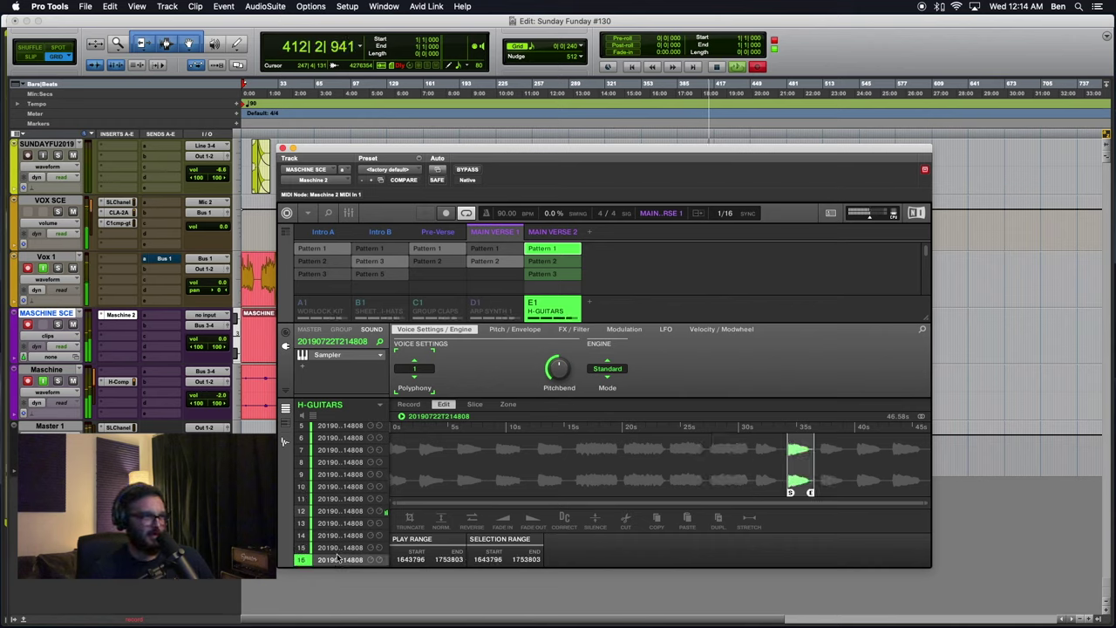
click(338, 550)
click(339, 560)
click(340, 548)
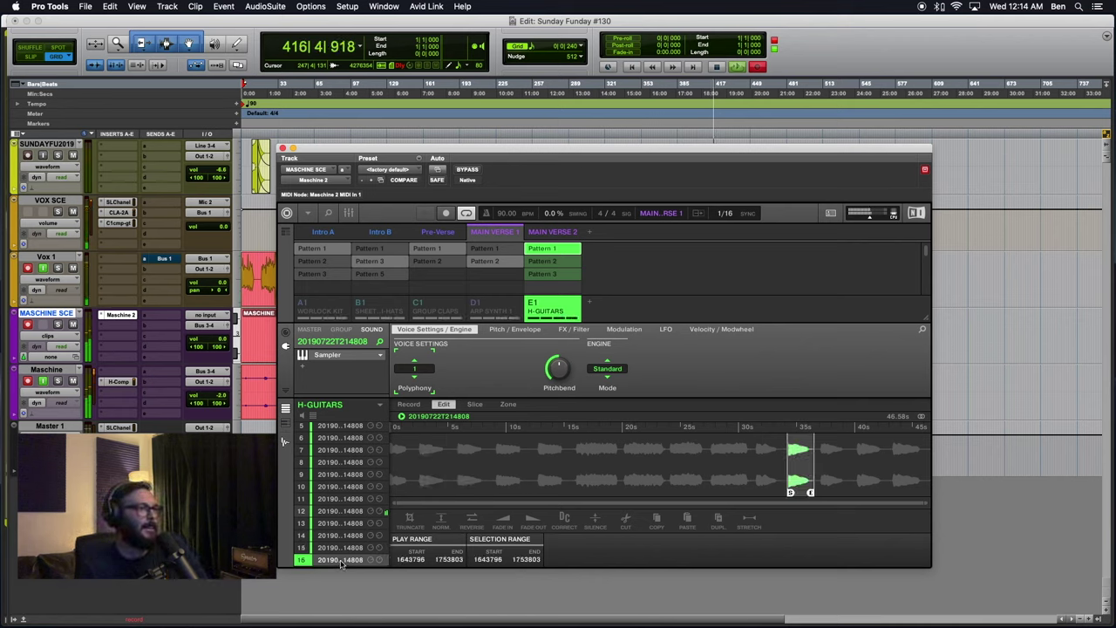
click(340, 559)
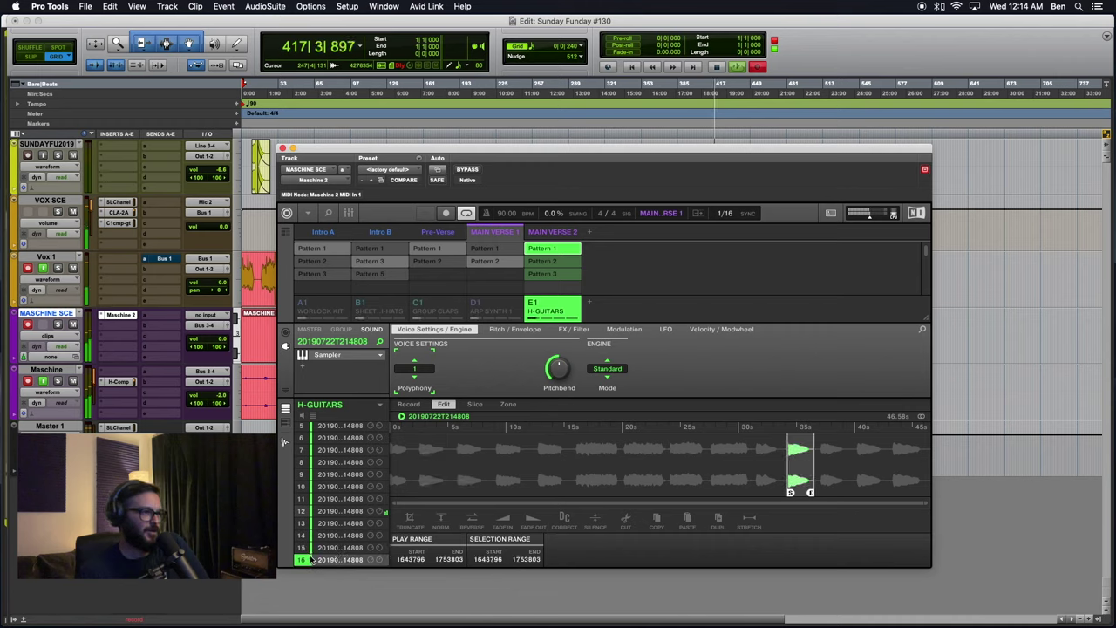
click(302, 561)
- Dismiss slice 16's options menu unused, then audition slice 15 with the Up arrow
right_click(325, 562)
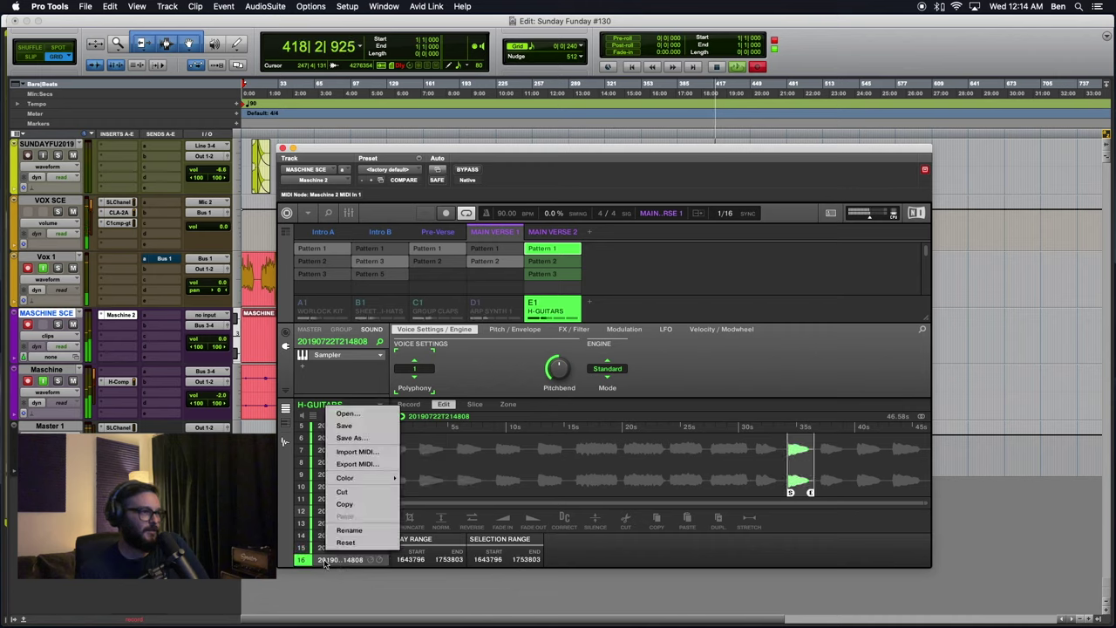
click(325, 563)
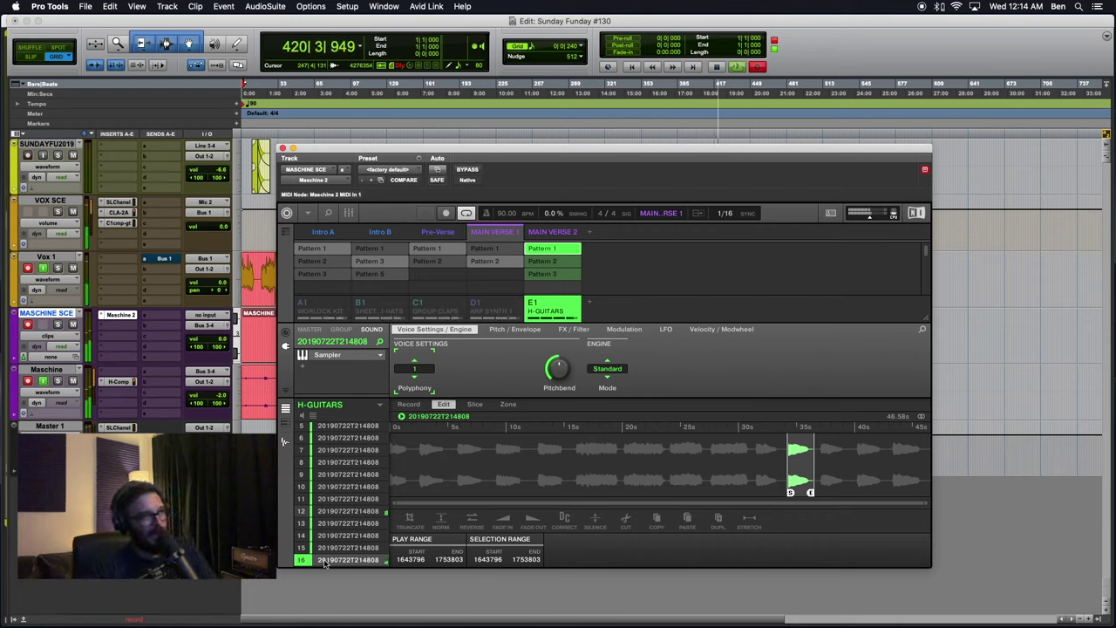
key(Up)
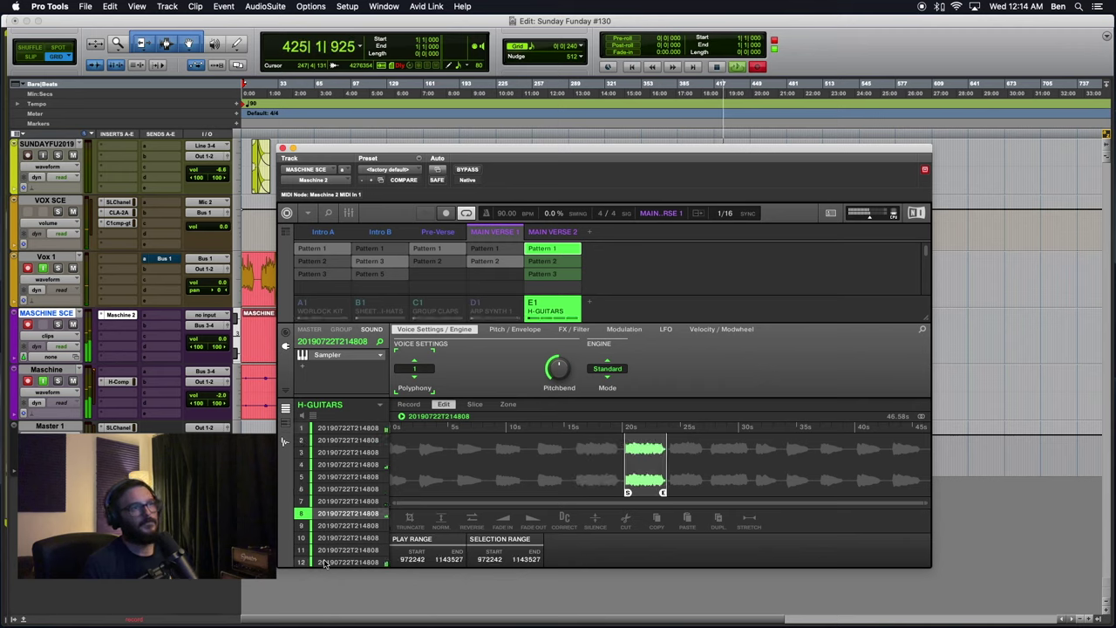
scroll(325, 564, down, 1)
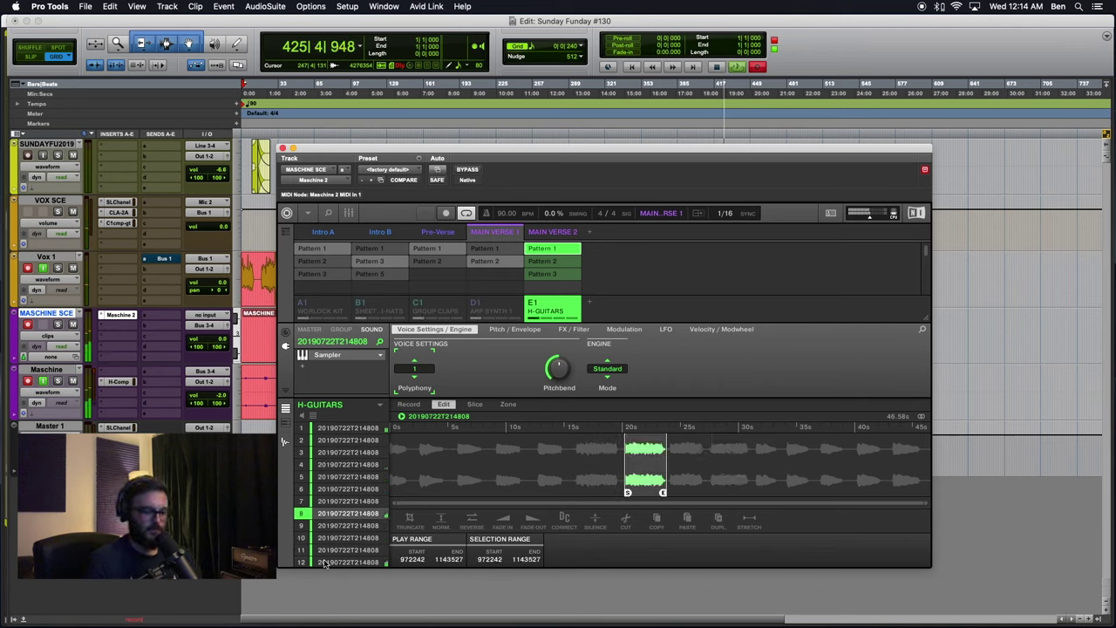
scroll(324, 563, up, 1)
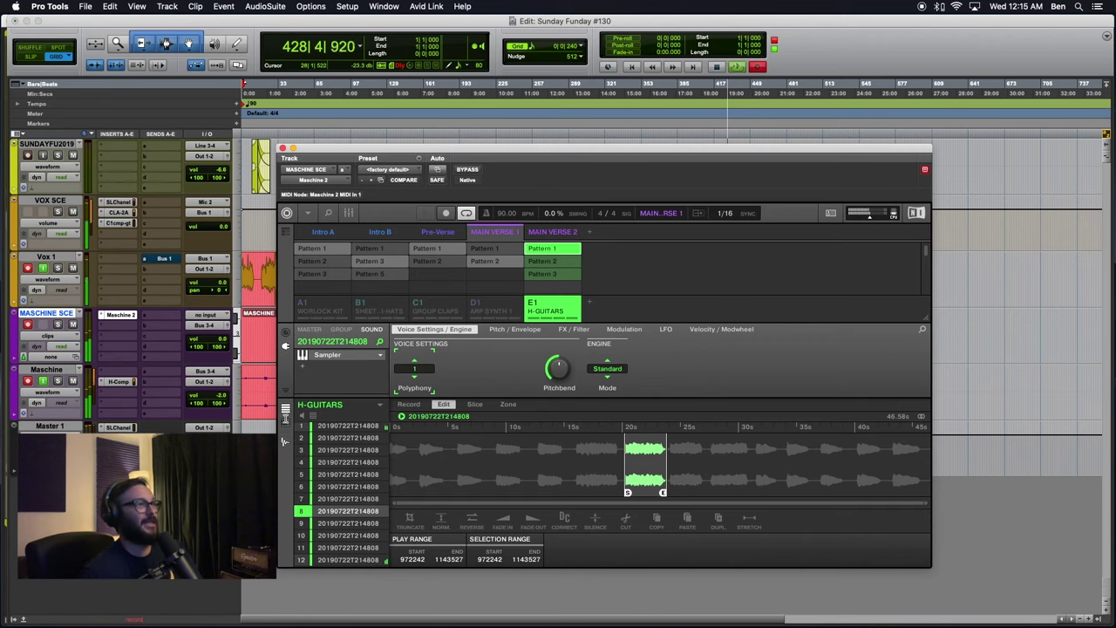
click(282, 443)
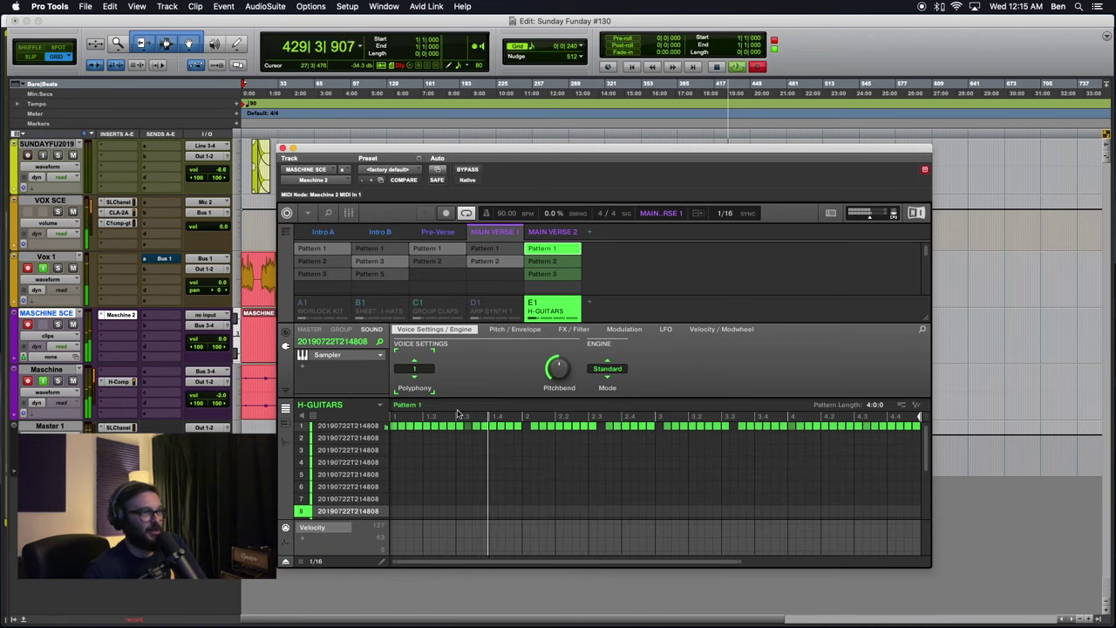
scroll(492, 465, down, 3)
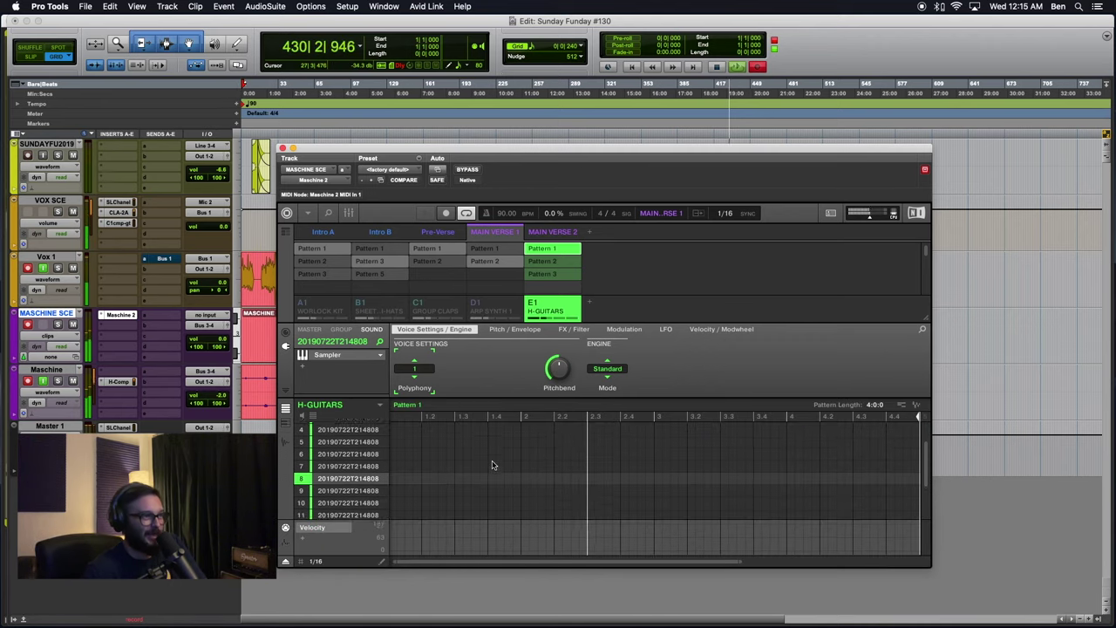
scroll(492, 465, down, 5)
scroll(492, 464, up, 4)
scroll(493, 465, down, 2)
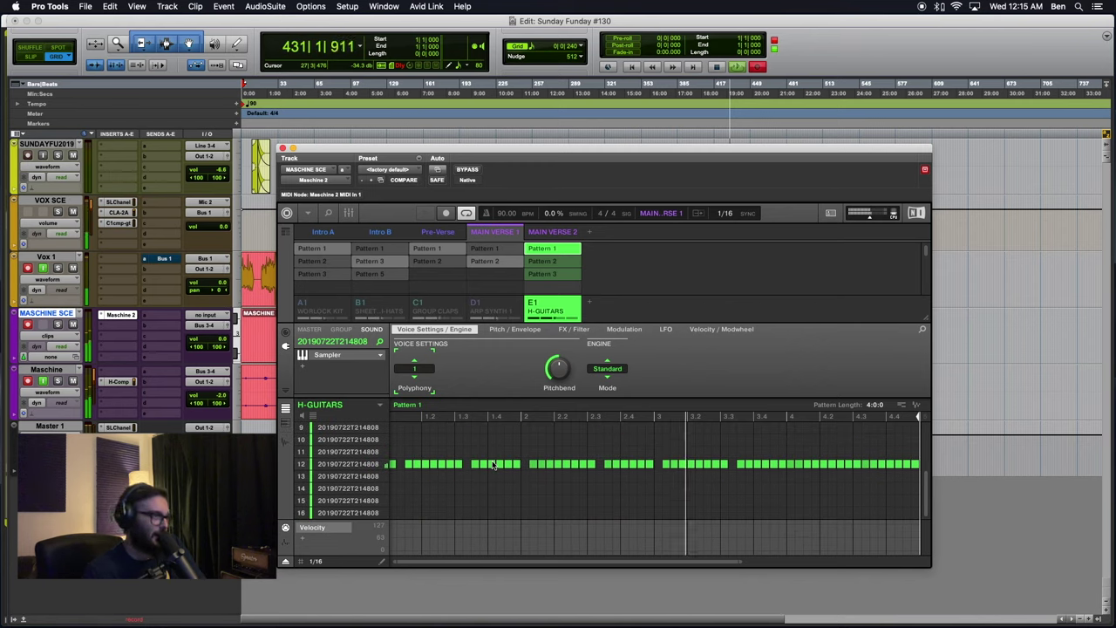
scroll(492, 465, up, 8)
scroll(493, 465, down, 3)
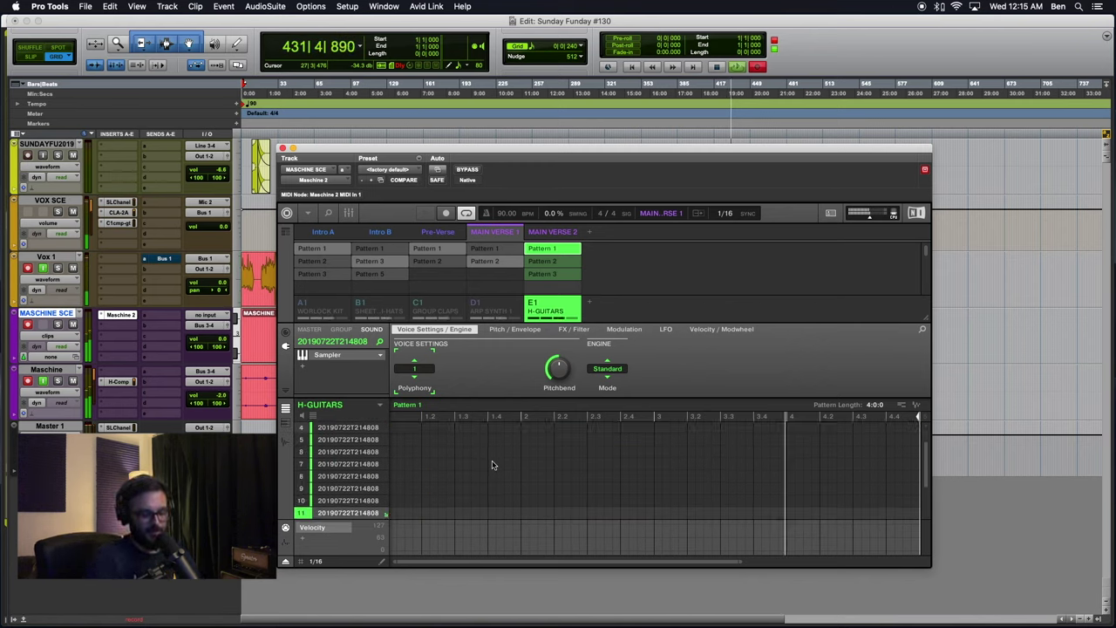
scroll(493, 464, down, 1)
scroll(493, 465, up, 1)
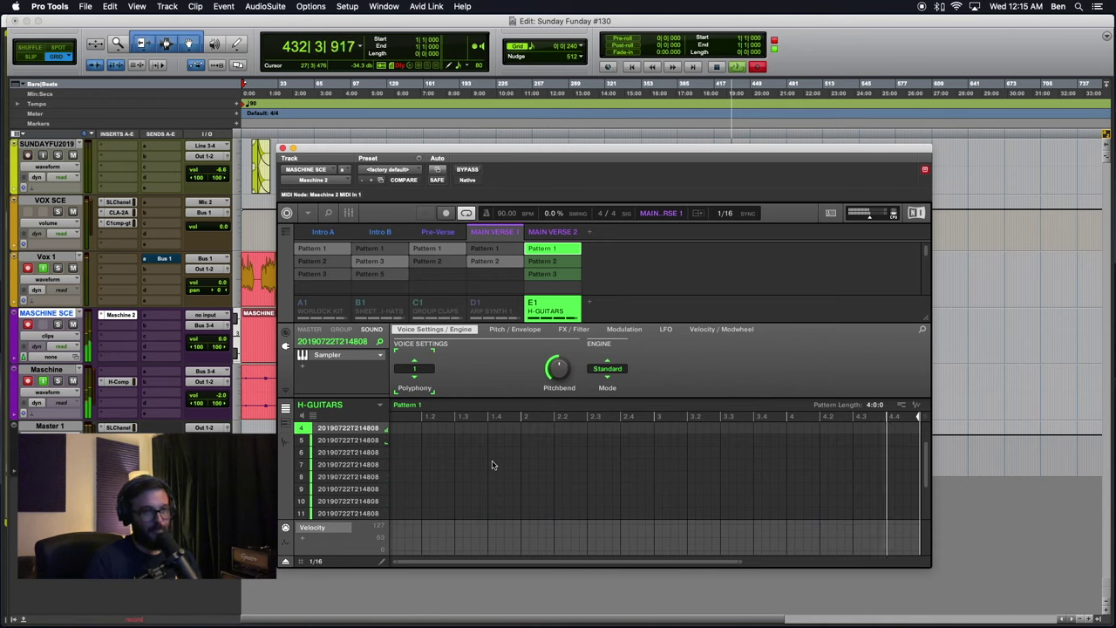
scroll(493, 464, down, 1)
scroll(493, 465, down, 3)
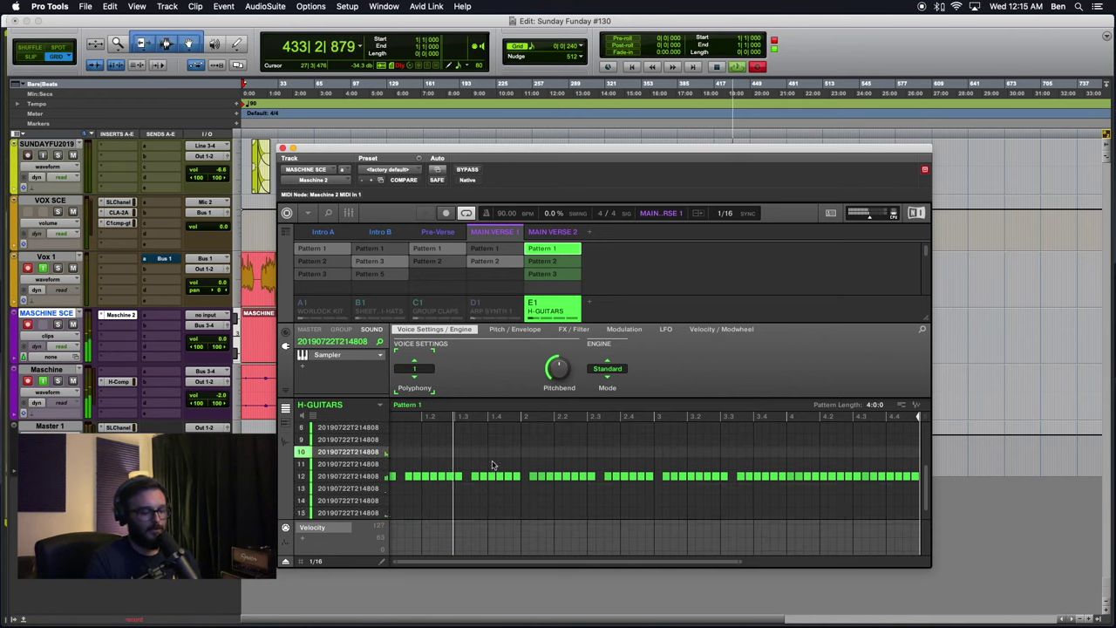
scroll(492, 465, up, 4)
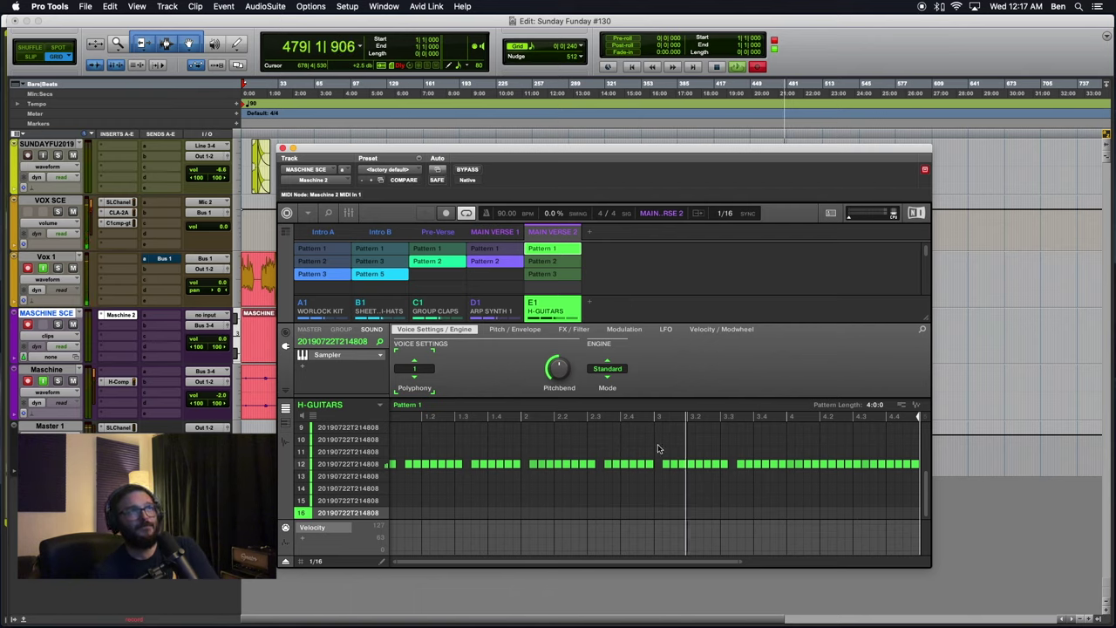
- Show the song Arranger timeline and zoom in on the scenes
click(286, 233)
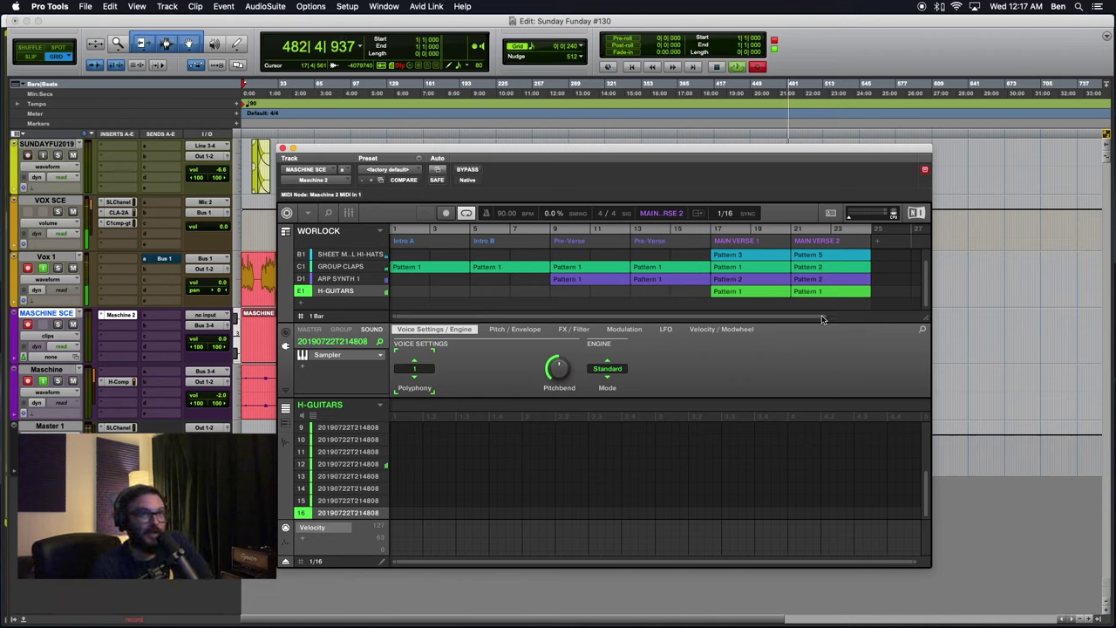
drag(831, 318, 799, 324)
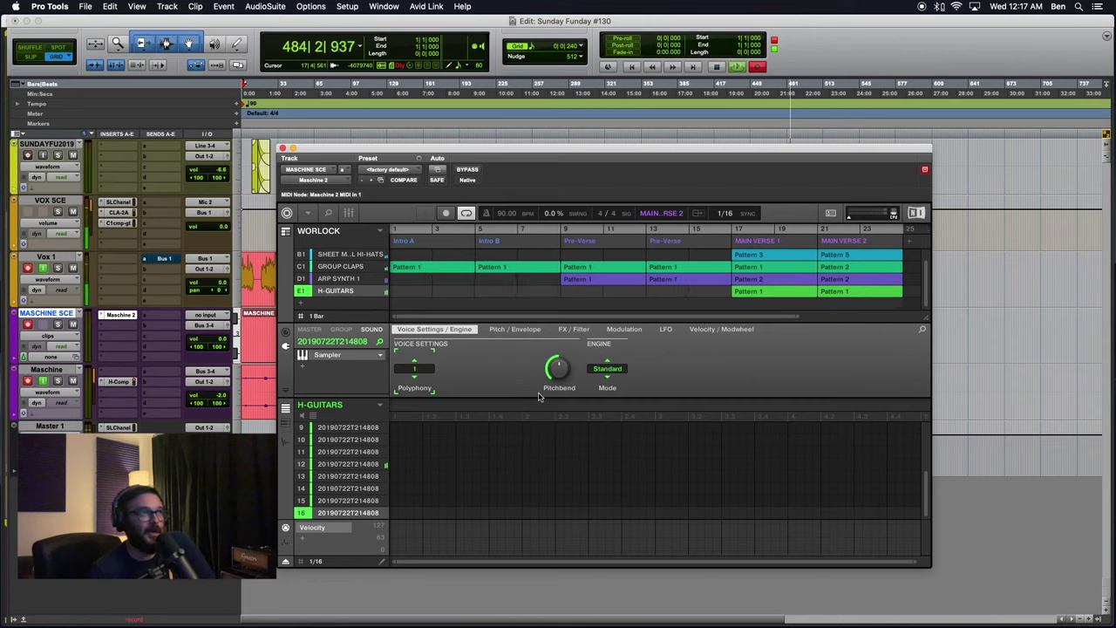